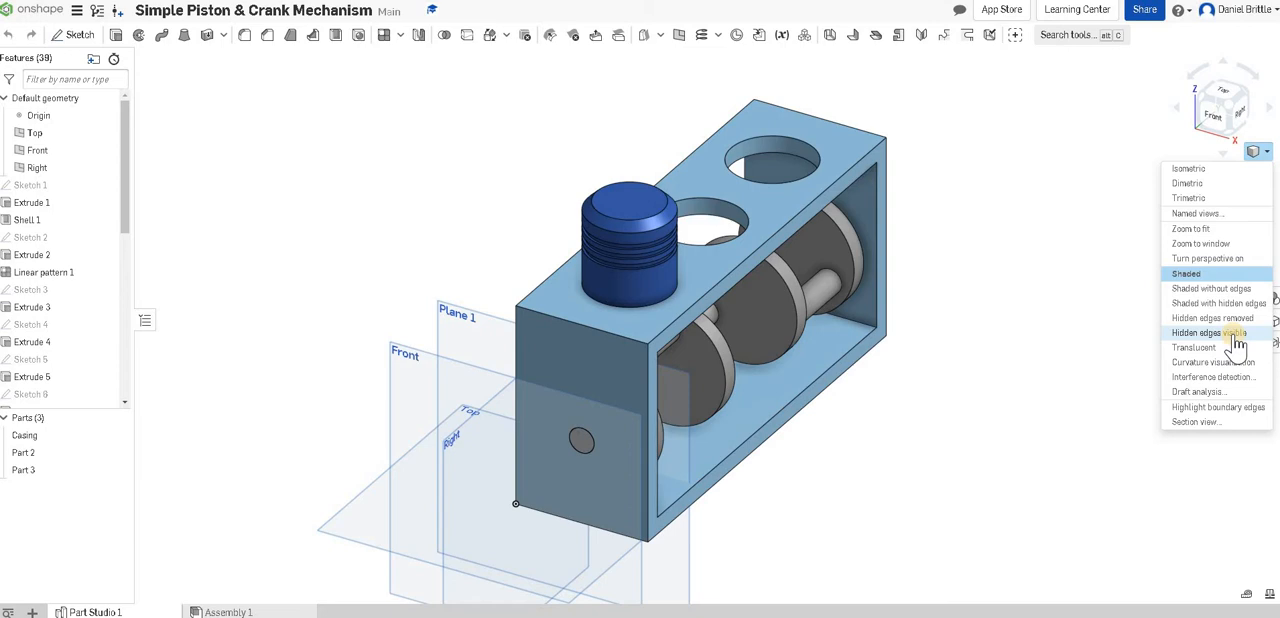
# Display the model with hidden edges visible and start a sketch on Plane 1, viewed face-on.
pyautogui.click(1237, 335)
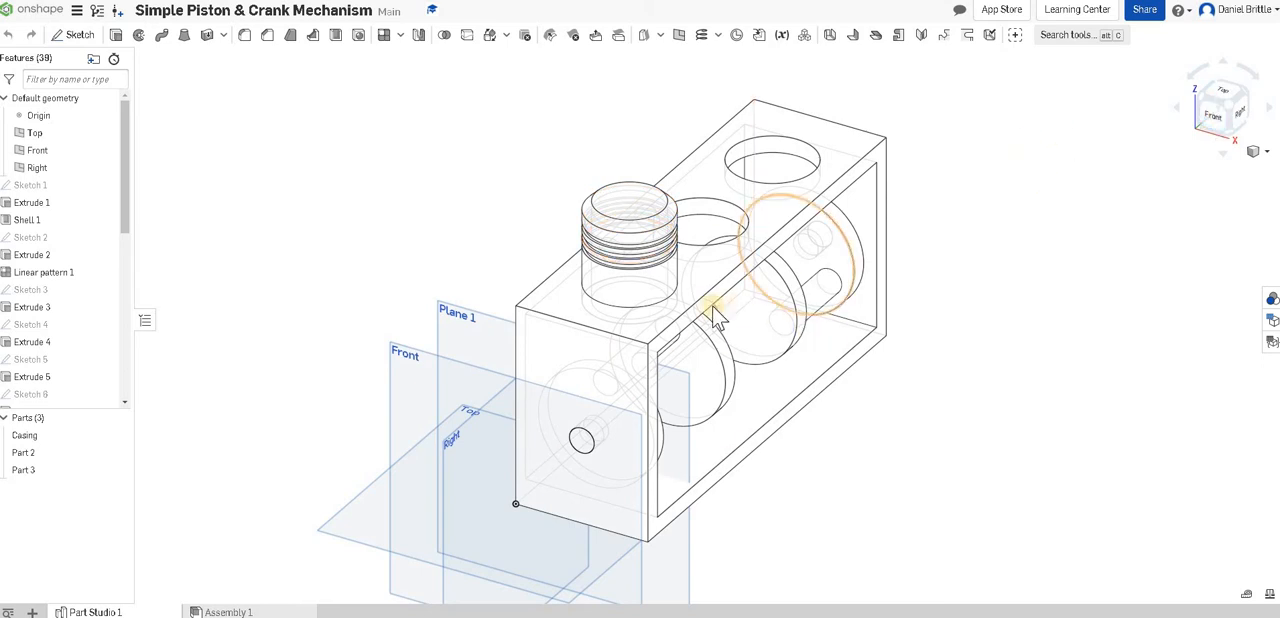
pyautogui.moveTo(682, 281); pyautogui.dragTo(677, 360, button='right')
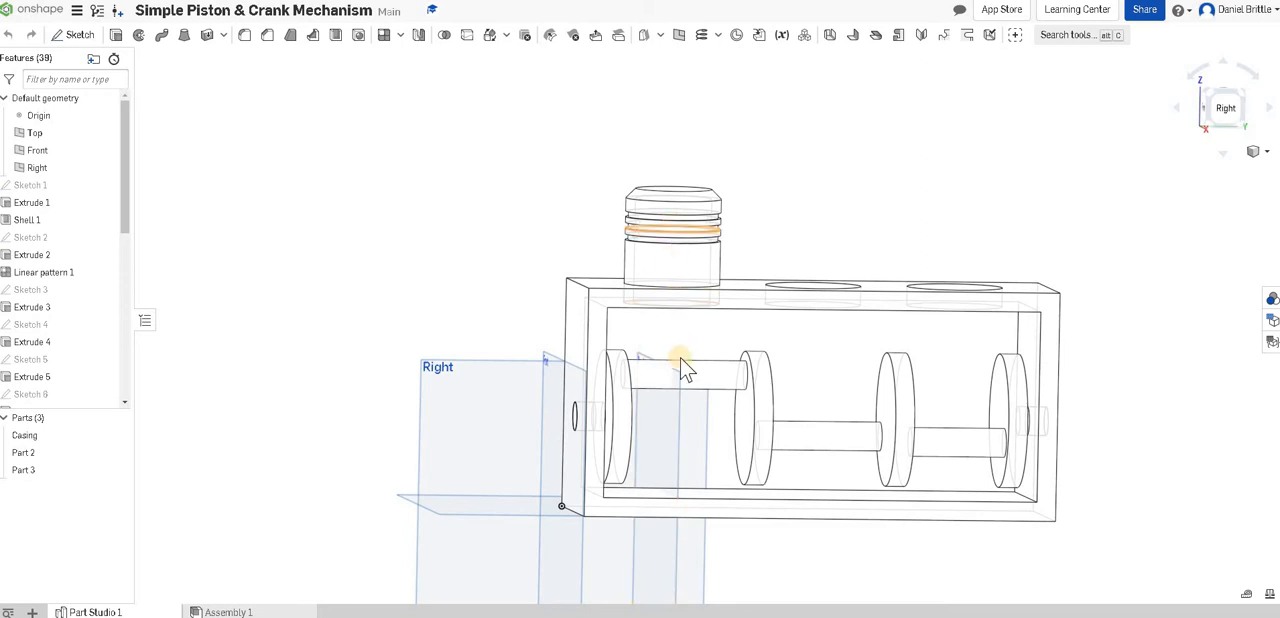
pyautogui.click(674, 424)
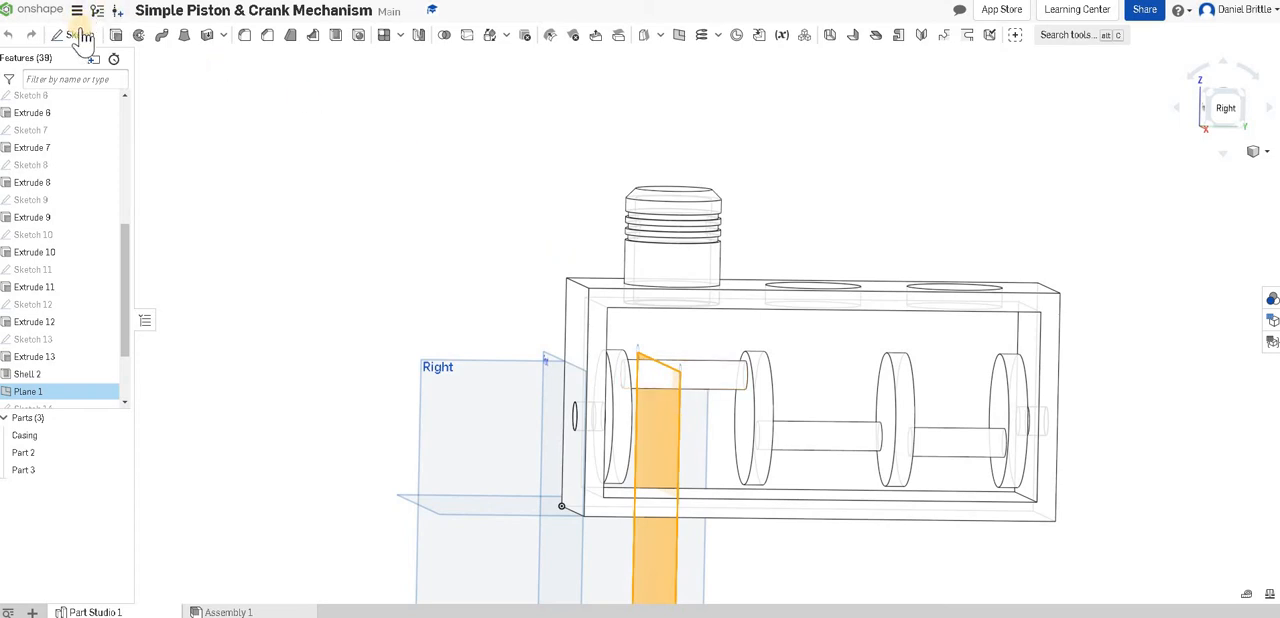
pyautogui.hotkey('shift', 's')
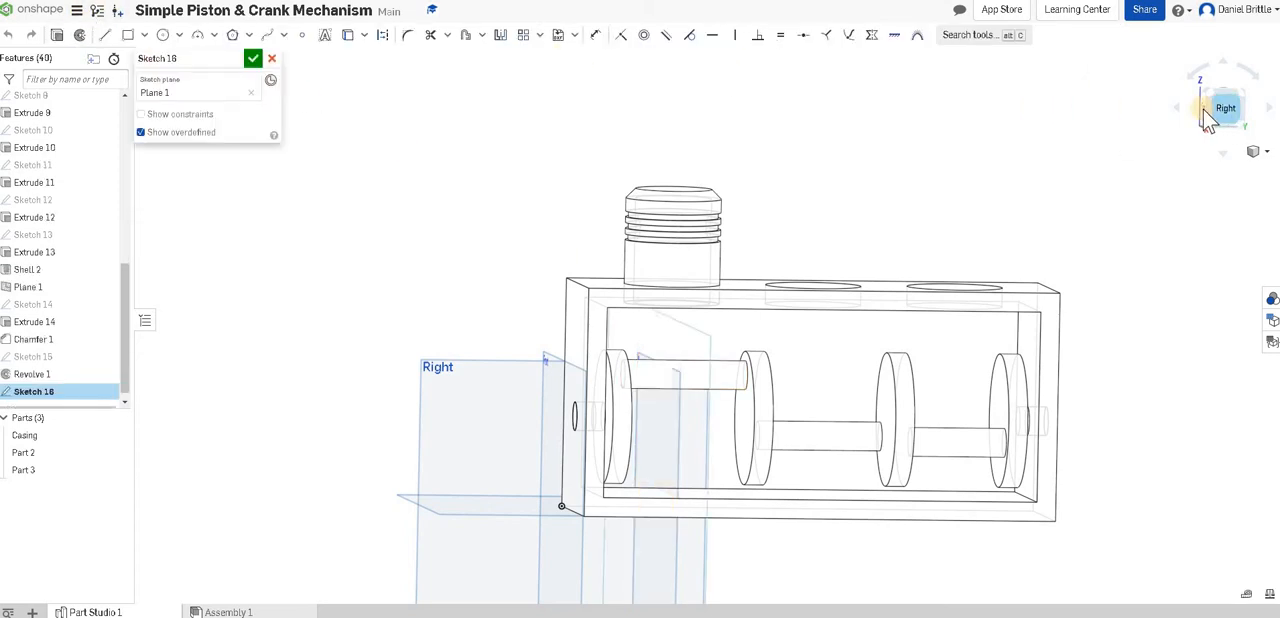
pyautogui.press('n')
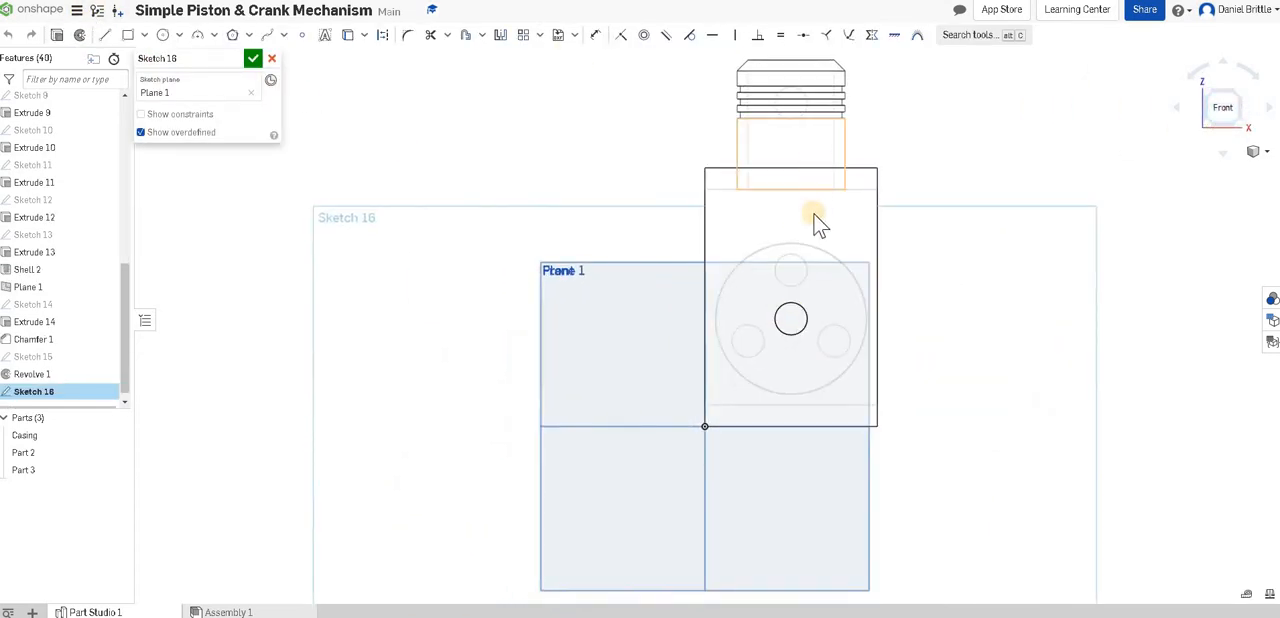
# Sketch a vertical rectangle about 19 mm wide and 99 mm long, enclosing the piston's pin hole and the upper crank pin.
pyautogui.scroll(3, 788, 117)
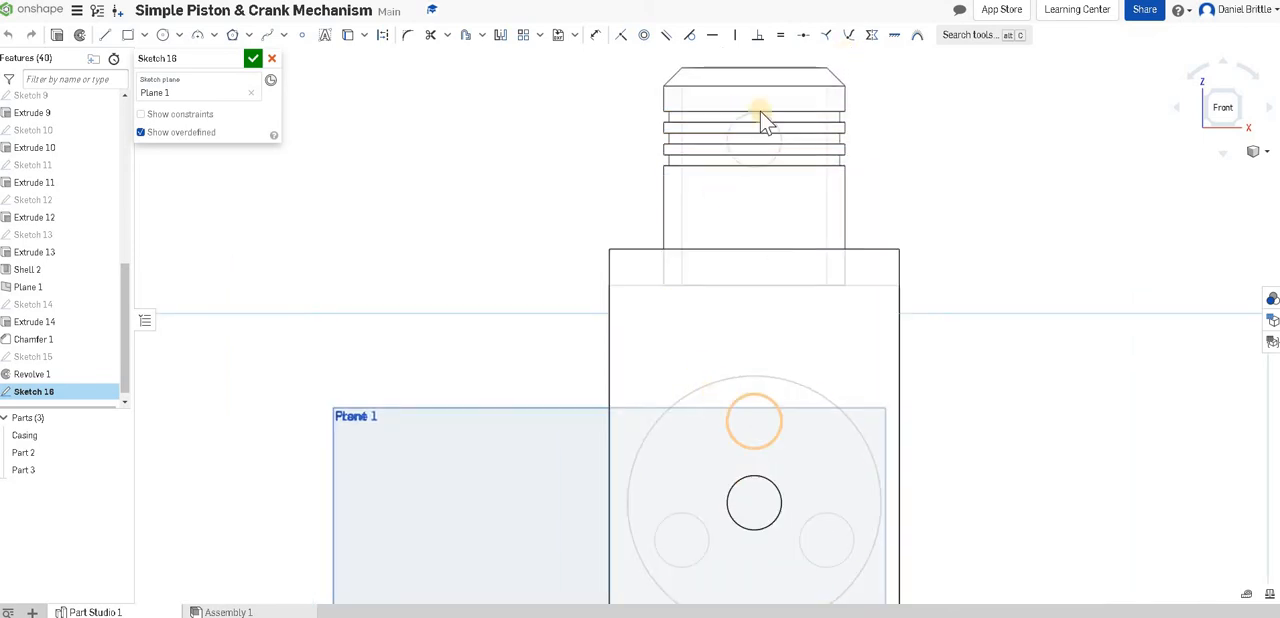
pyautogui.click(774, 437)
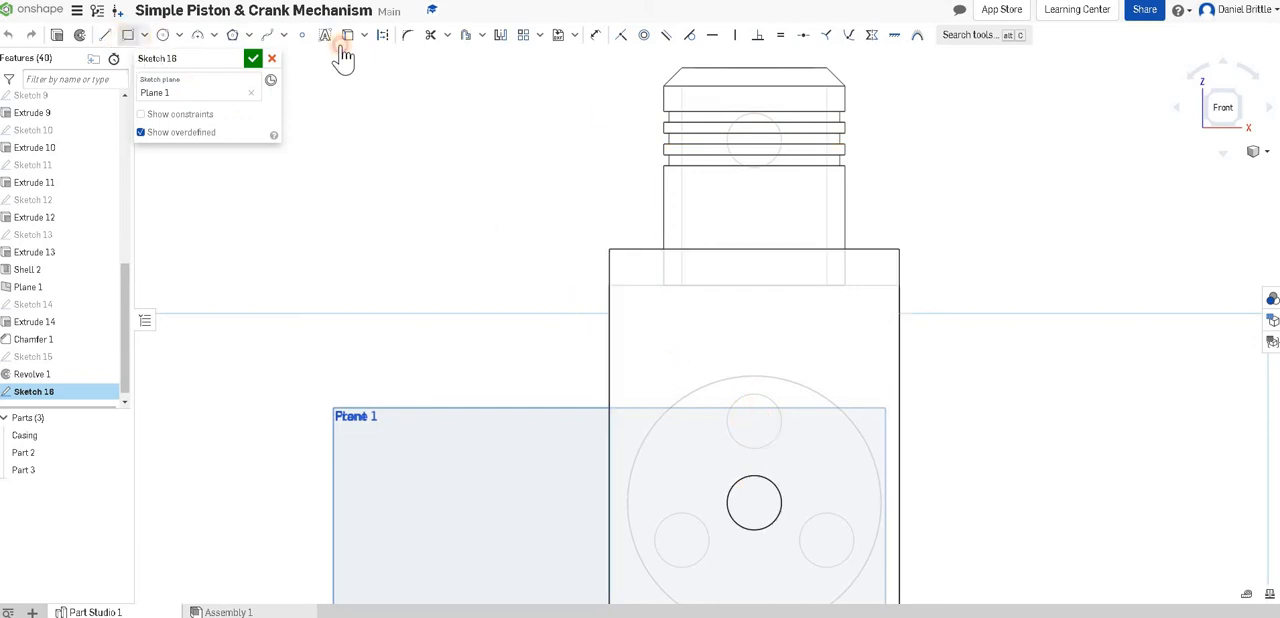
pyautogui.press('r')
pyautogui.moveTo(787, 305); pyautogui.dragTo(790, 461)
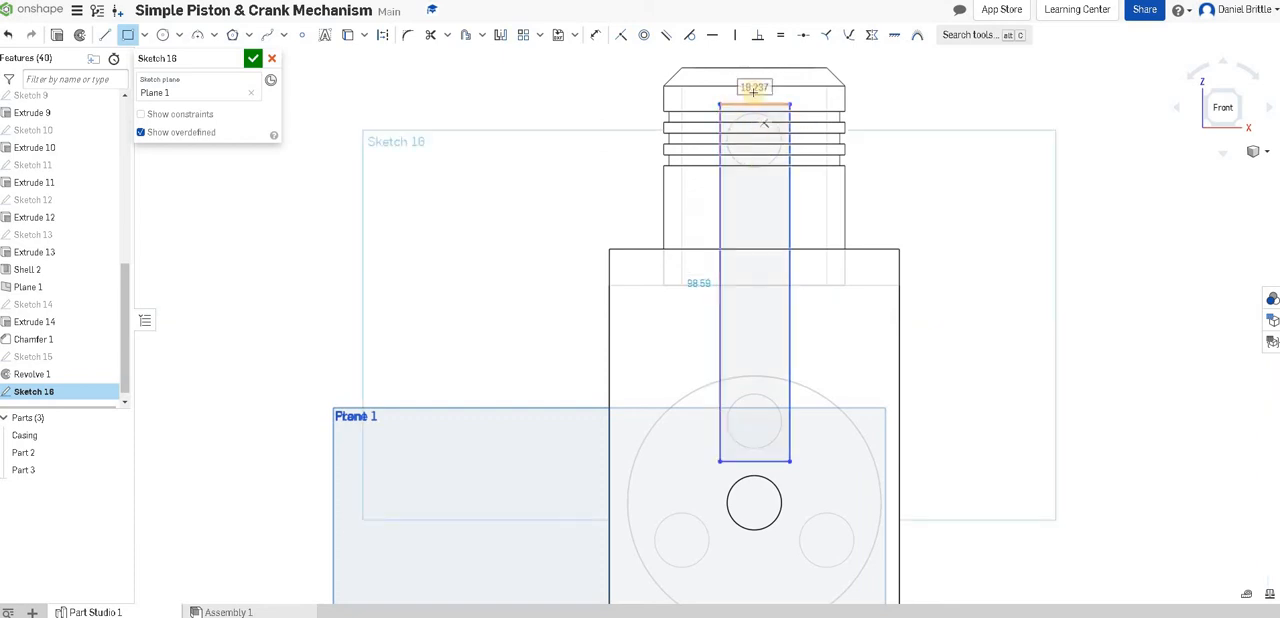
# Dimension the rectangle to 20 mm wide and 100 mm long.
pyautogui.click(597, 40)
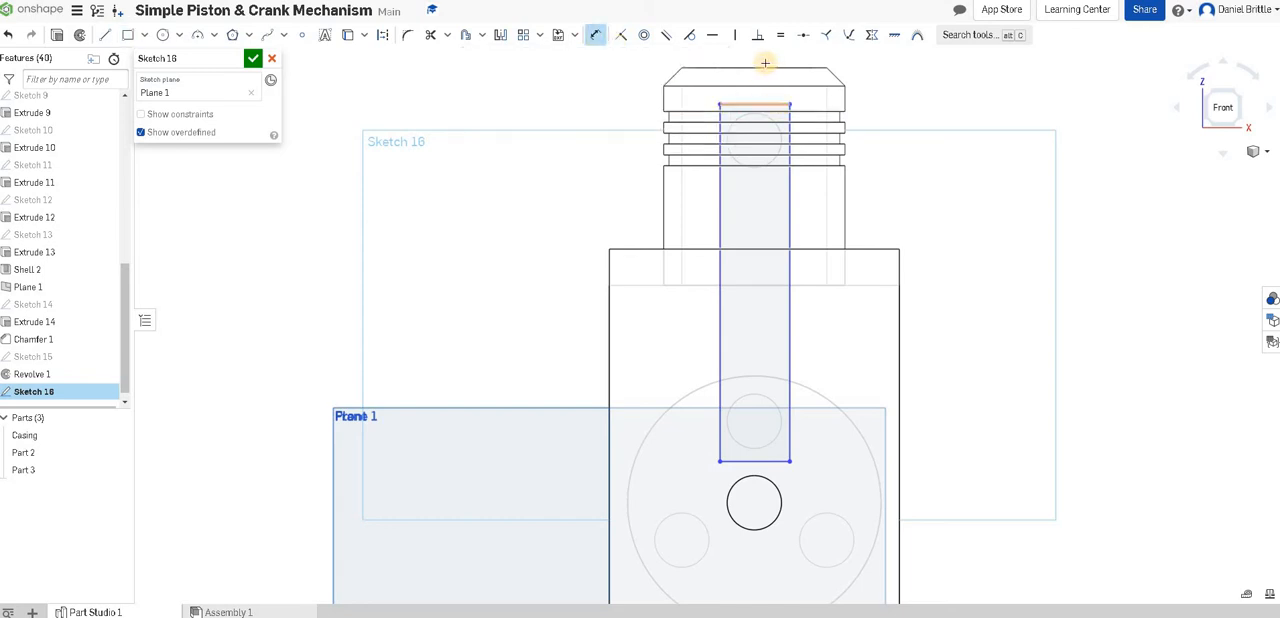
pyautogui.click(765, 63)
pyautogui.click(877, 91)
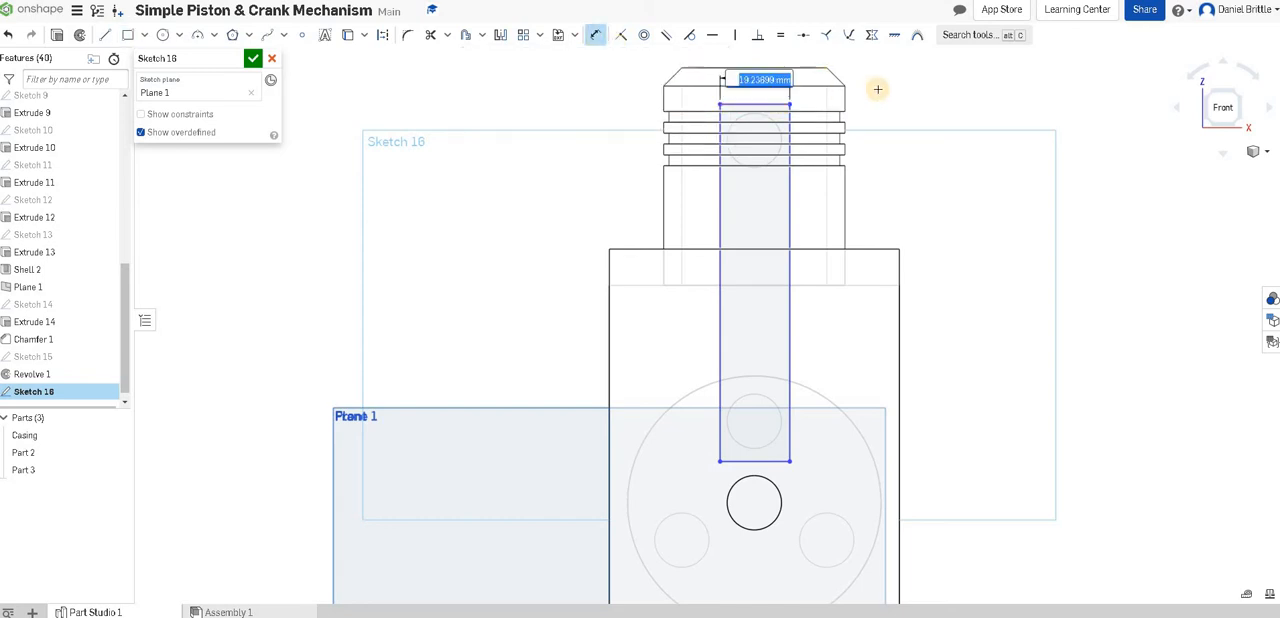
pyautogui.press('Return')
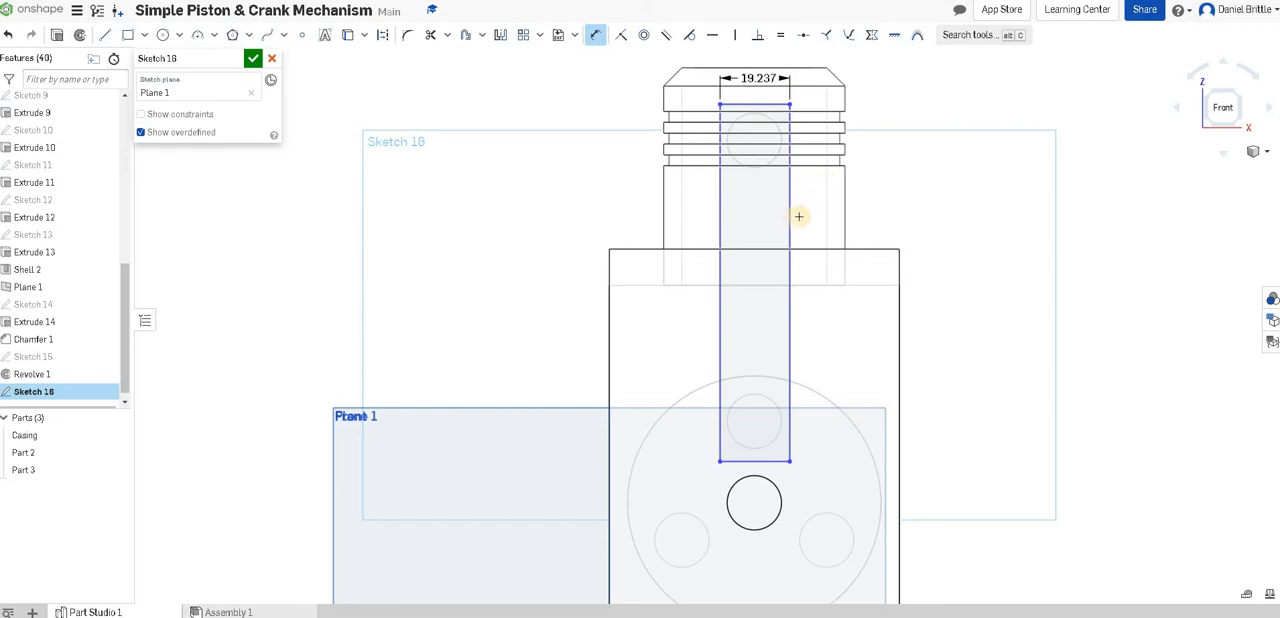
pyautogui.click(790, 215)
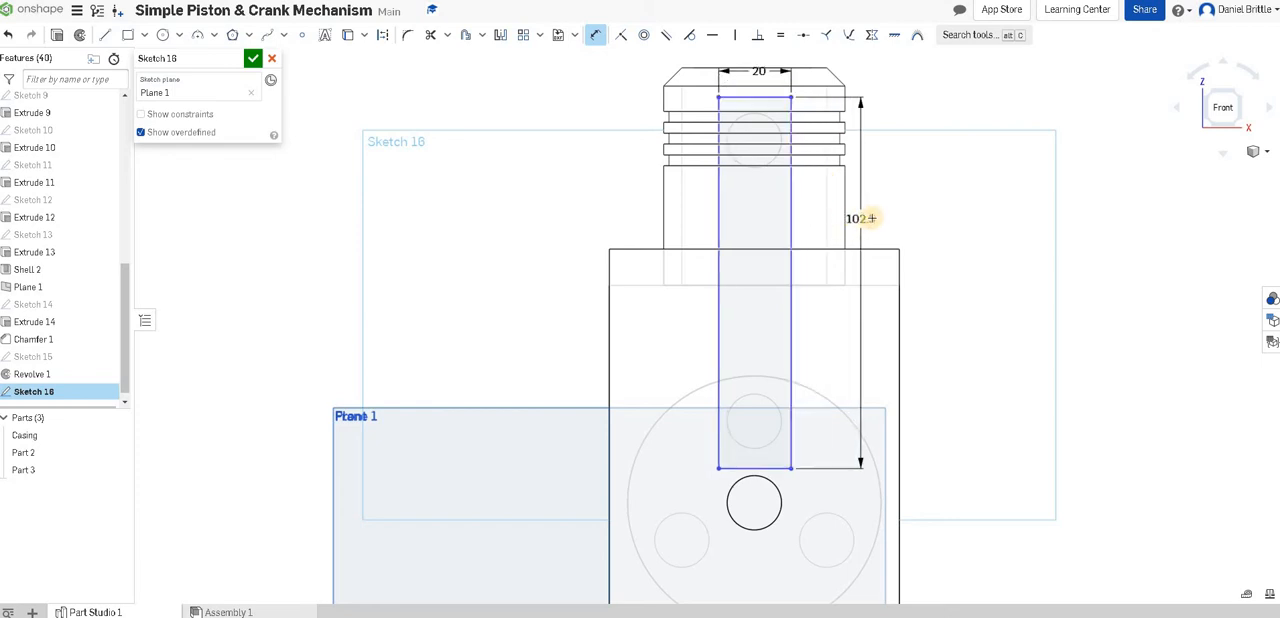
pyautogui.click(1021, 181)
pyautogui.write('10')
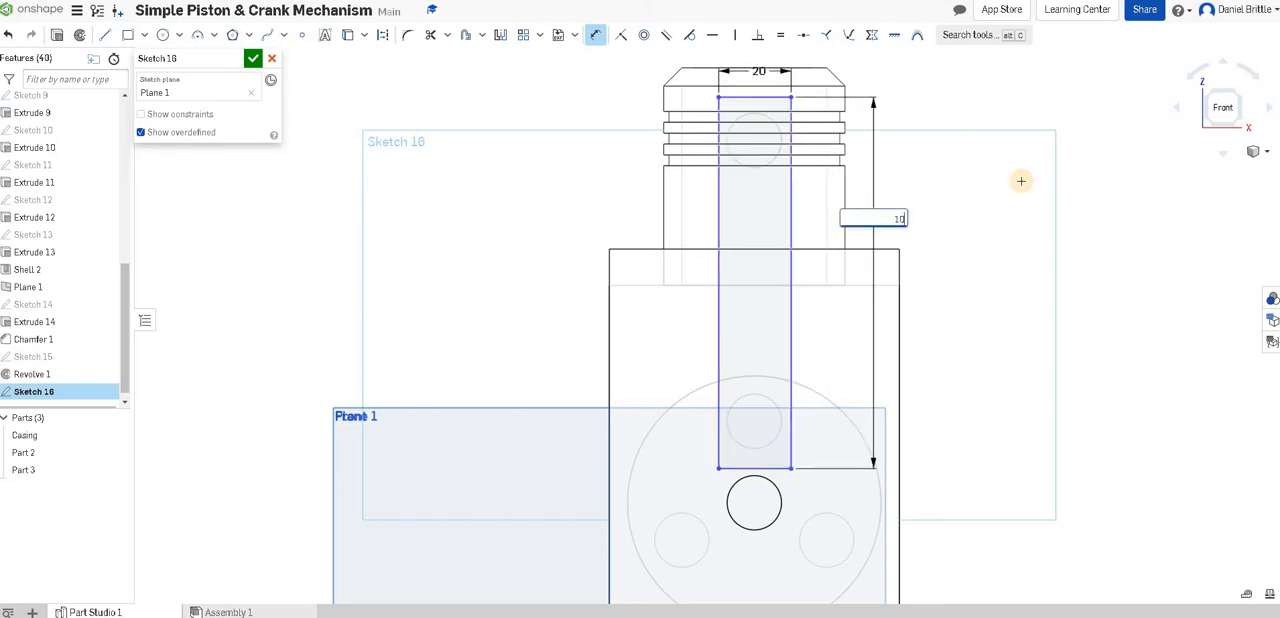
pyautogui.write('0')
pyautogui.press('Return')
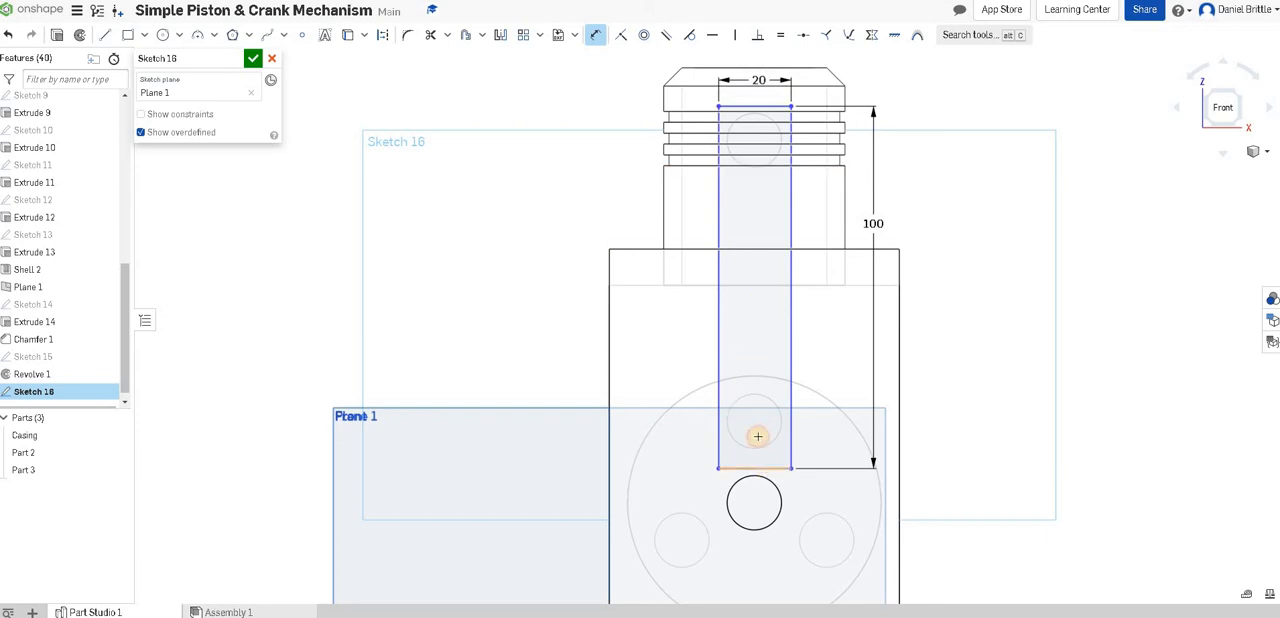
# Dimension the lower edge 5 mm from the crank pin circle and add a driven dimension from the upper edge to the pin hole.
pyautogui.click(673, 458)
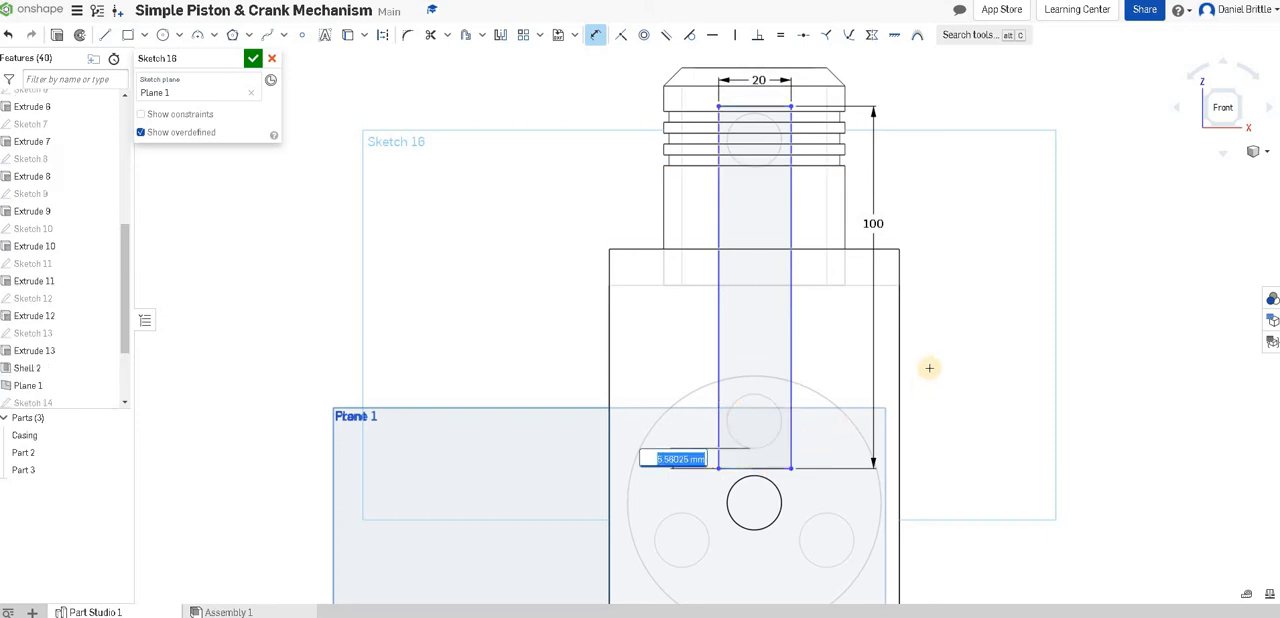
pyautogui.press('Return')
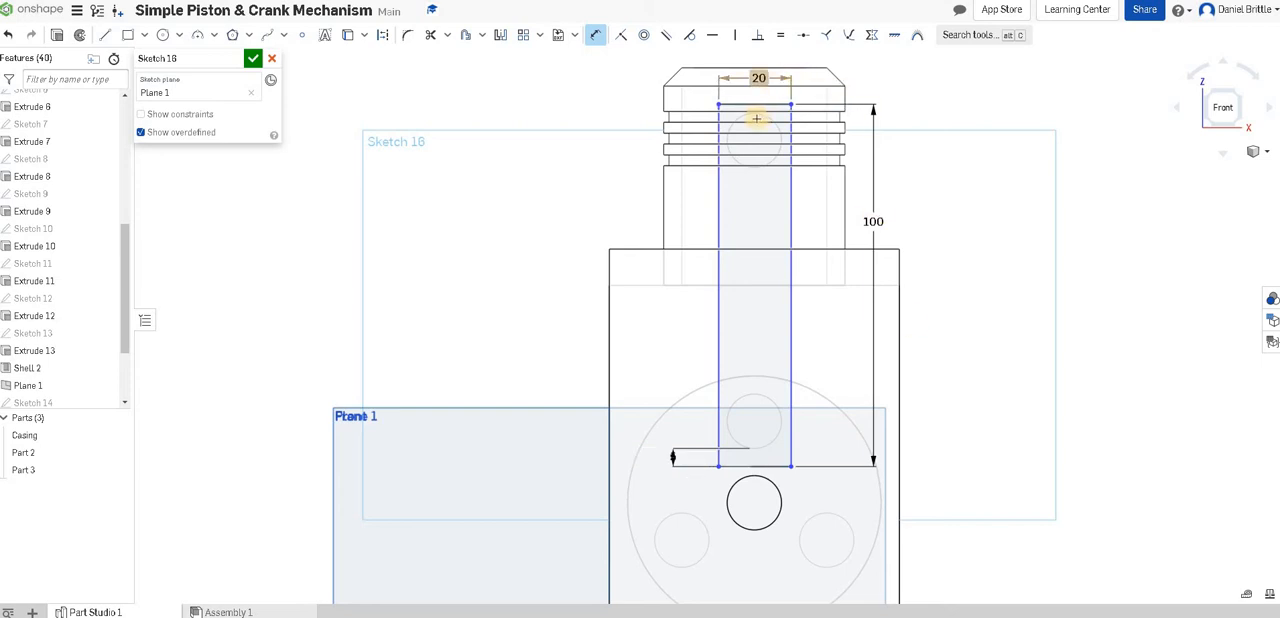
pyautogui.click(755, 114)
pyautogui.click(755, 105)
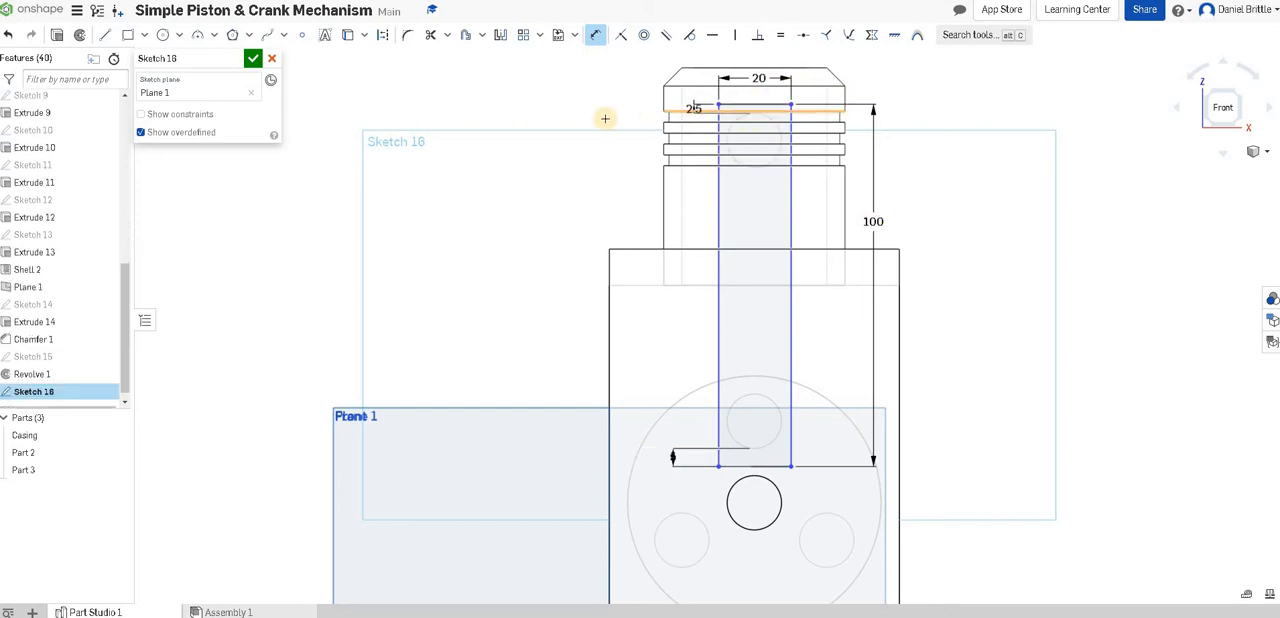
pyautogui.click(760, 105)
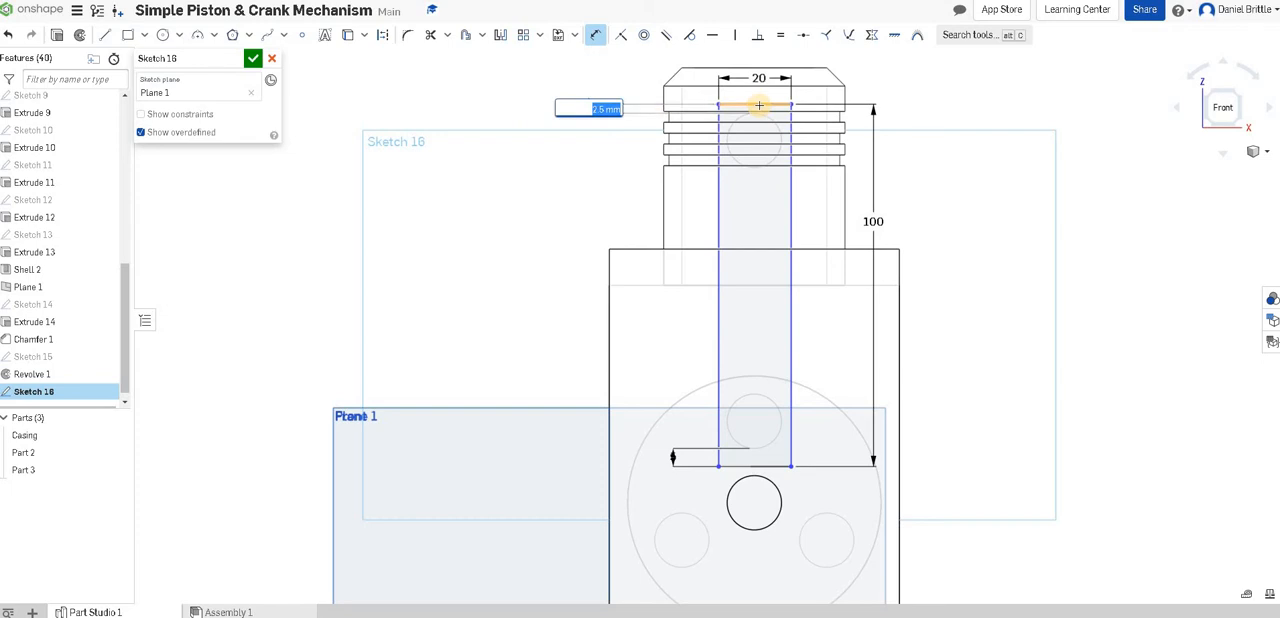
pyautogui.press('Return')
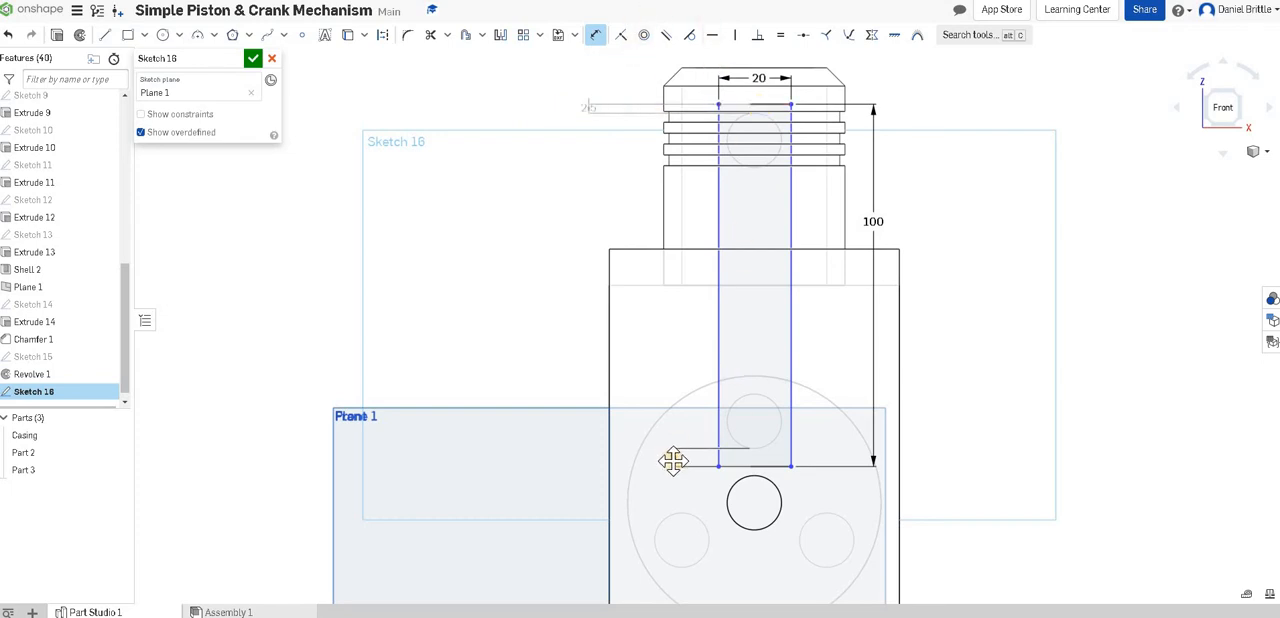
# Set the gap below the crank pin circle to 4 mm and the rectangle's length to 100.5 mm.
pyautogui.click(916, 419)
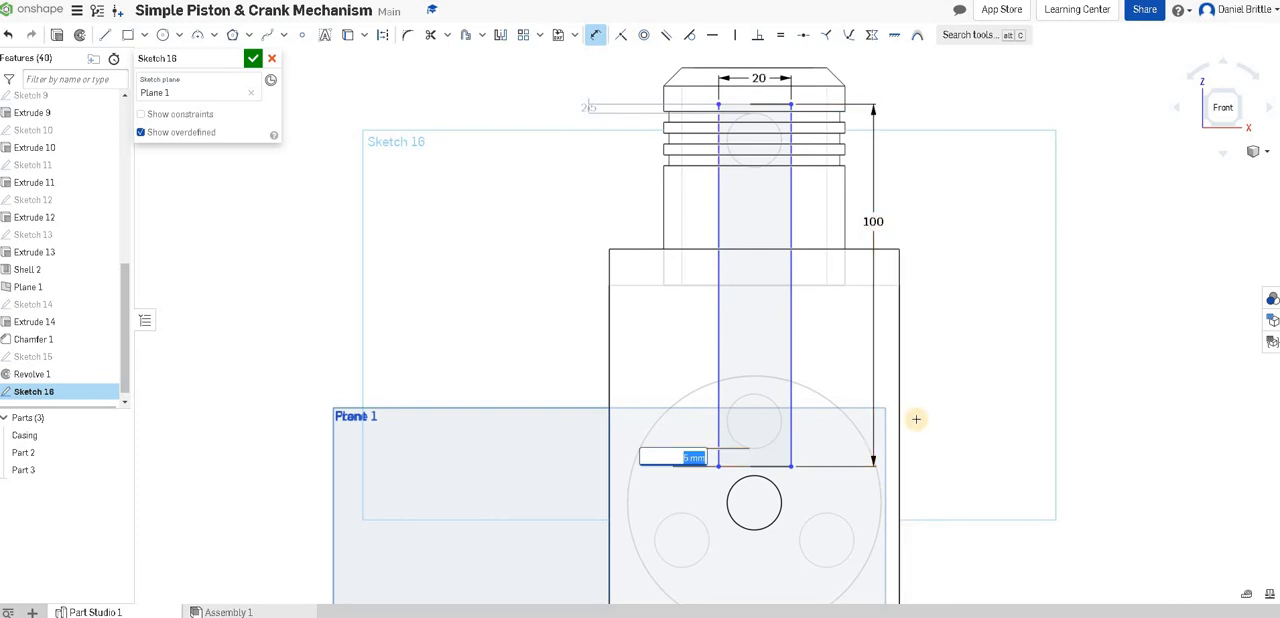
pyautogui.press('Return')
pyautogui.click(872, 222)
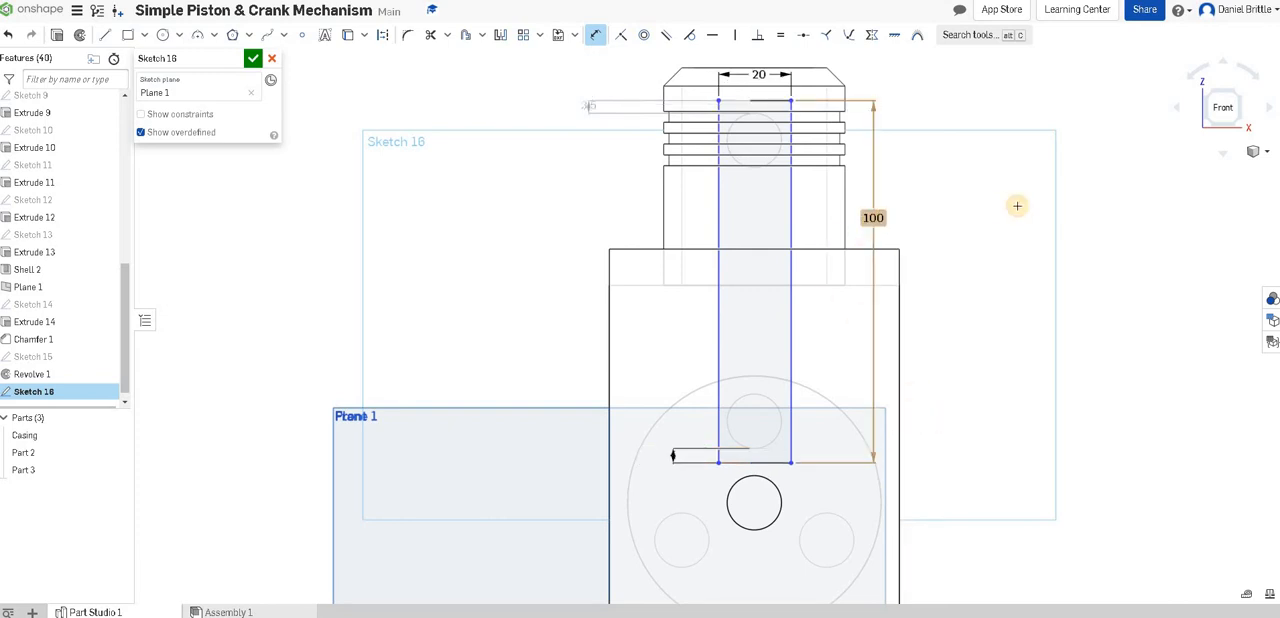
pyautogui.write('100.5')
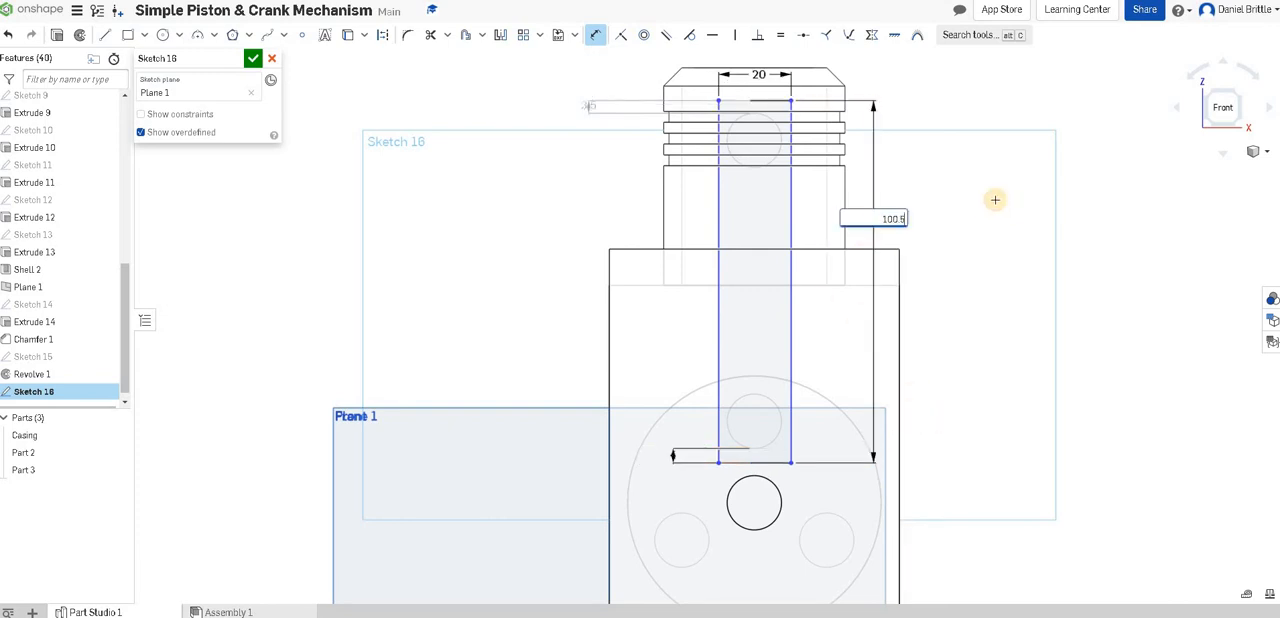
pyautogui.press('Return')
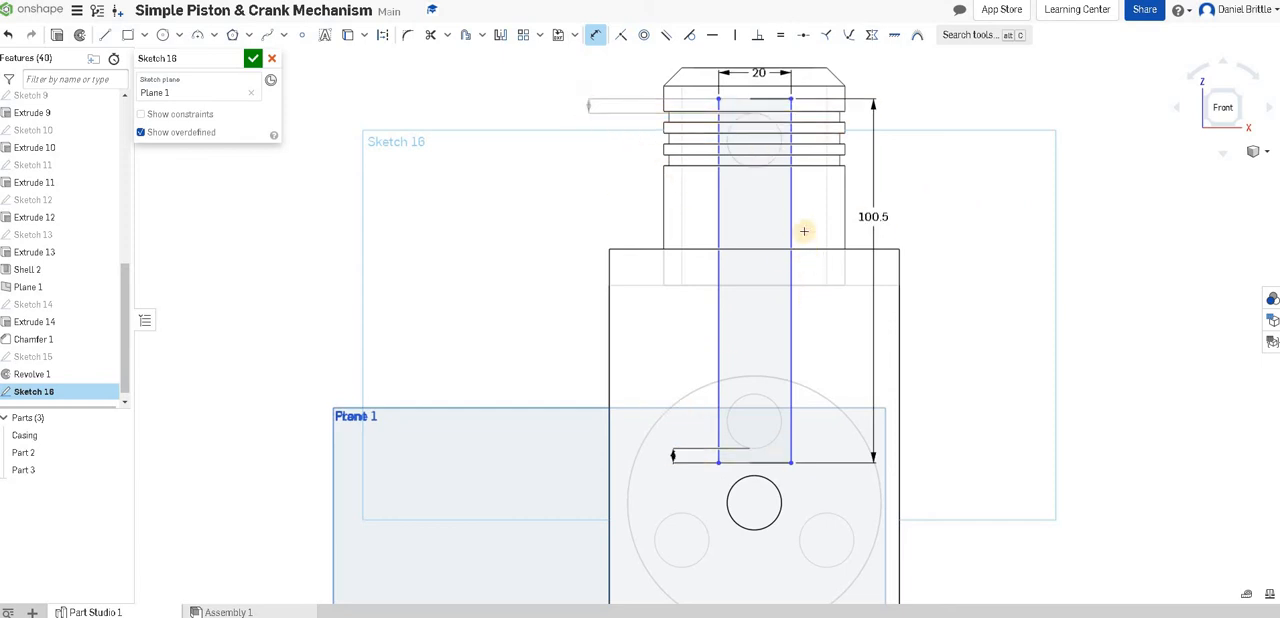
# Dimension the rectangle's right edge 2.5 mm from the side of the piston's pin hole.
pyautogui.click(791, 198)
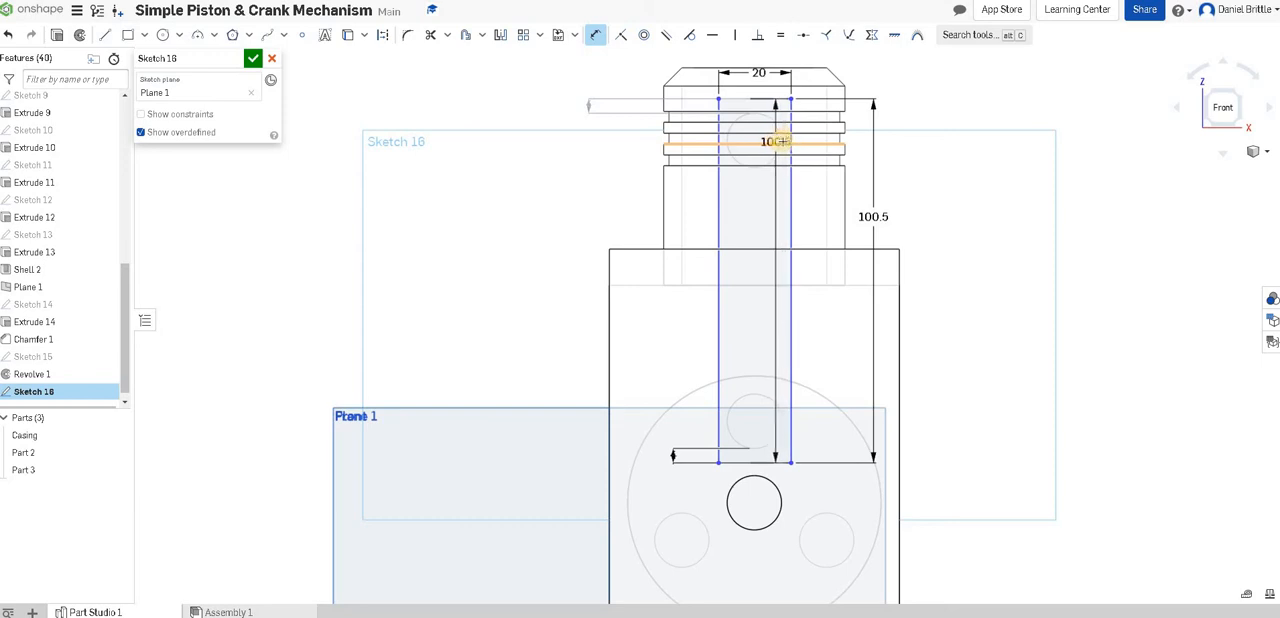
pyautogui.click(780, 140)
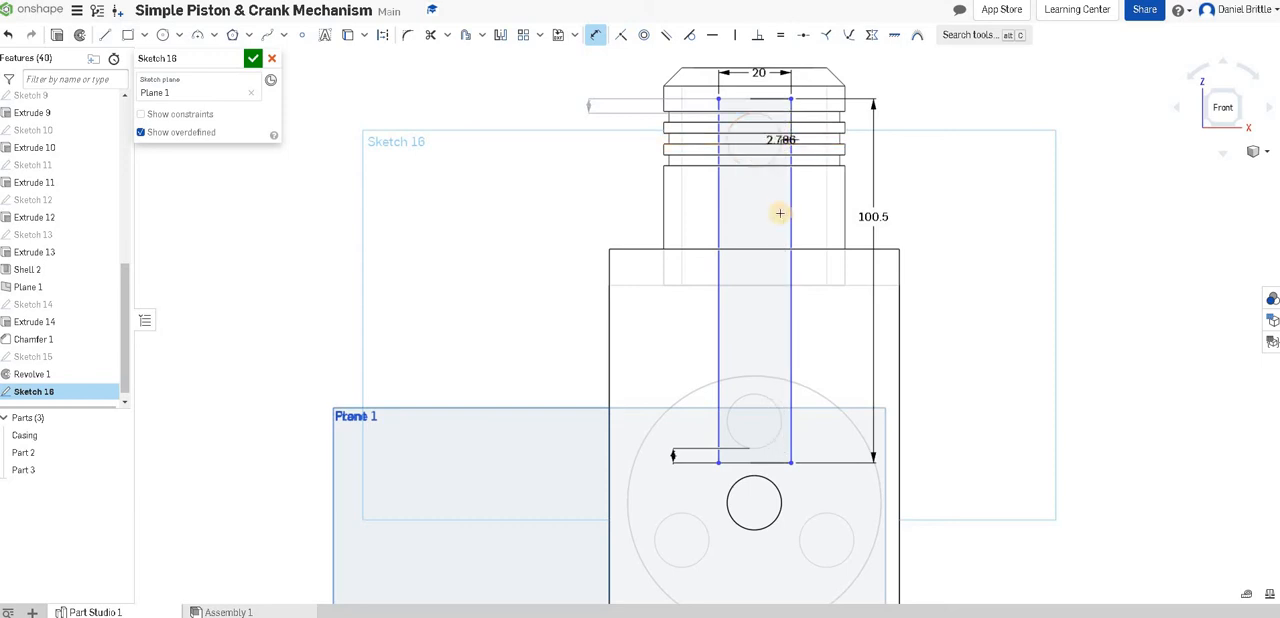
pyautogui.click(779, 211)
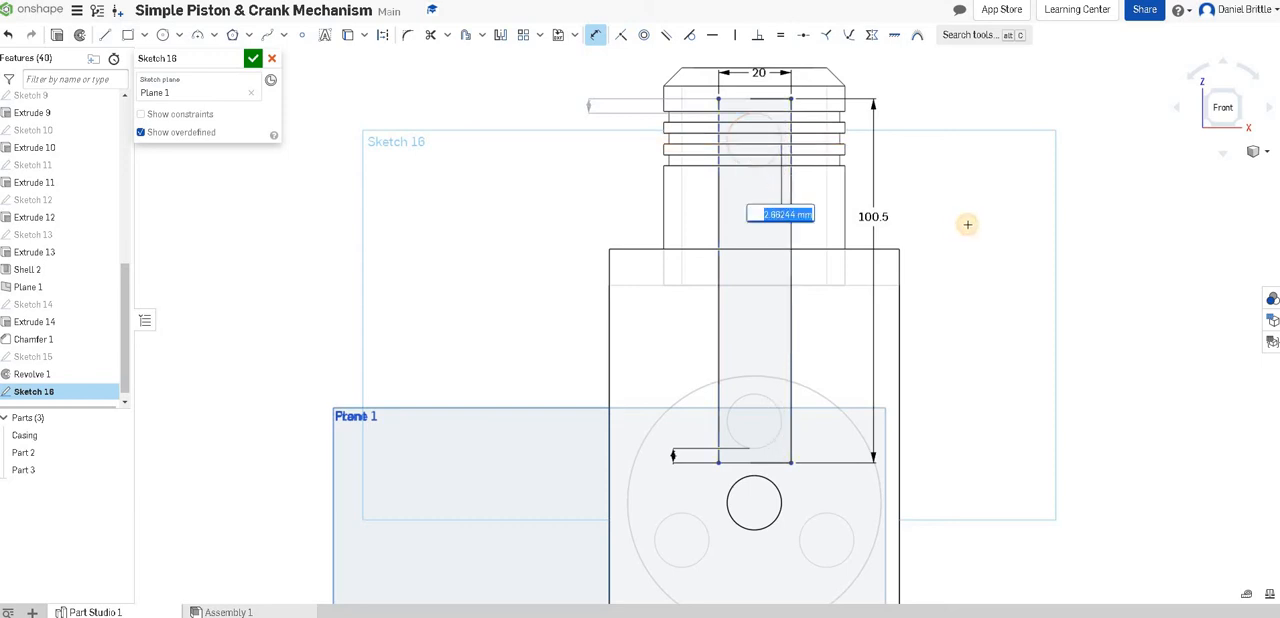
pyautogui.write('2.5')
pyautogui.press('Return')
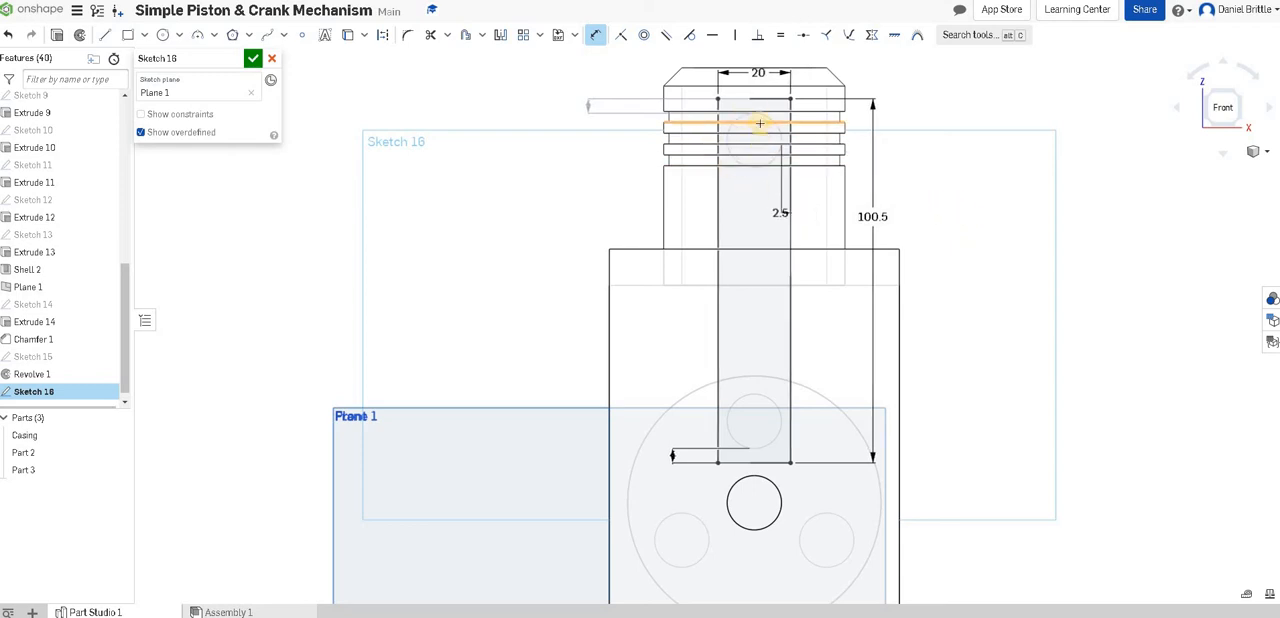
pyautogui.click(760, 69)
pyautogui.click(760, 73)
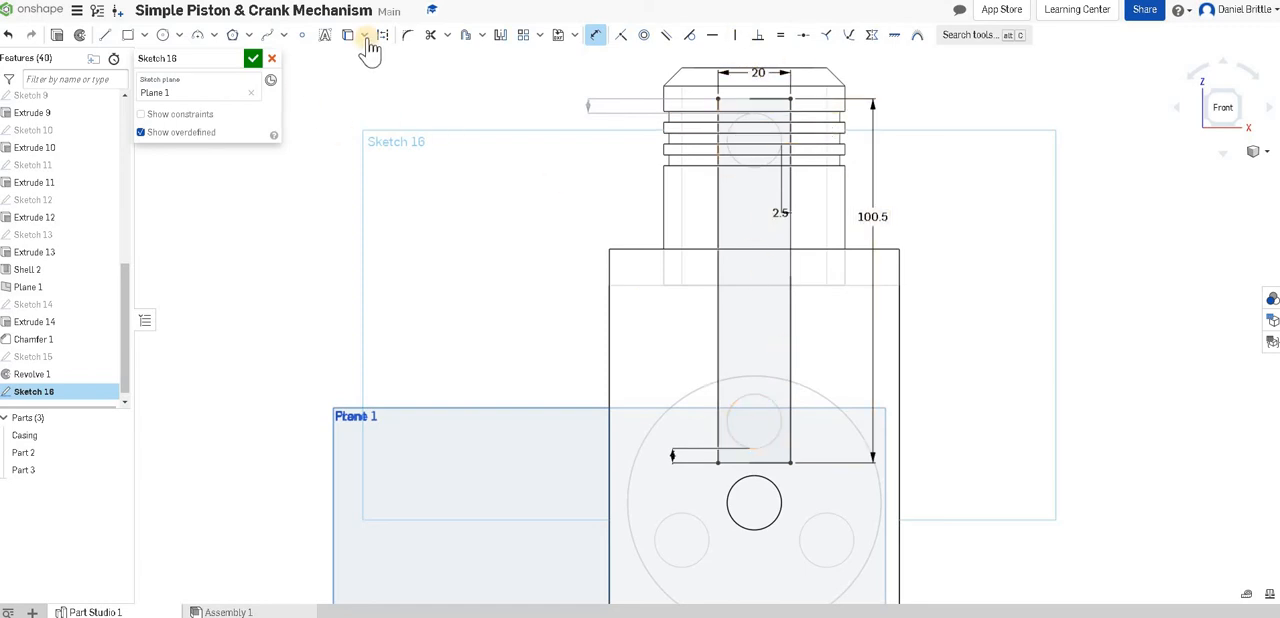
# Round both upper corners of the rectangle with 10 mm sketch fillets.
pyautogui.click(408, 38)
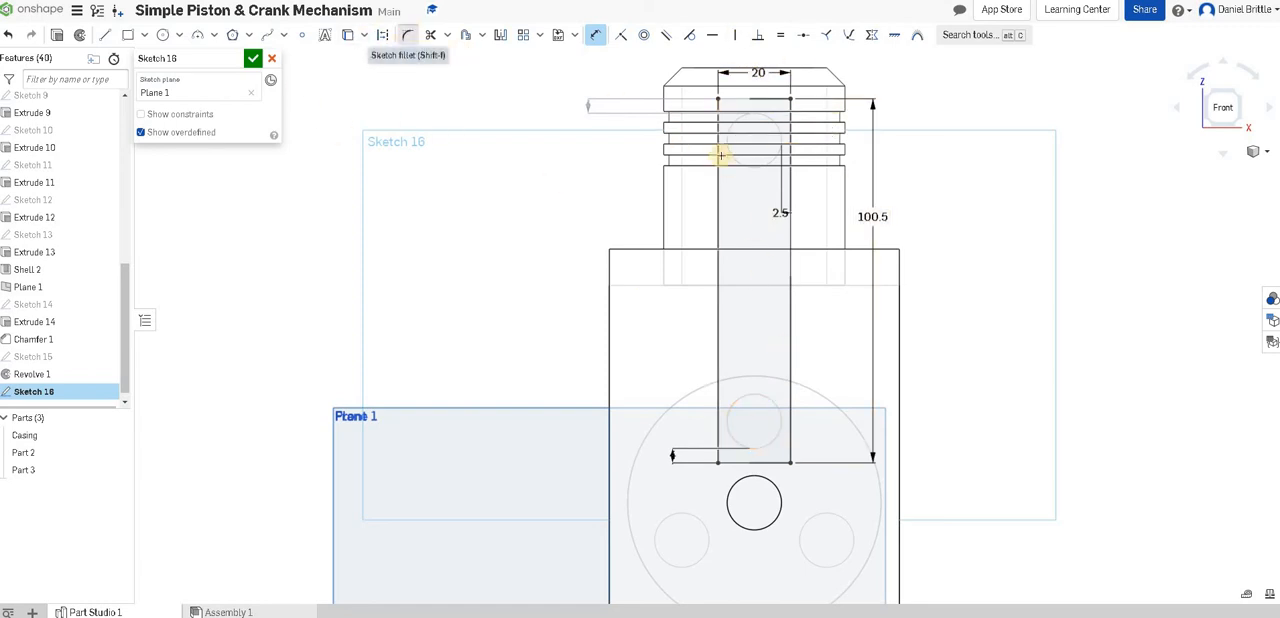
pyautogui.click(718, 128)
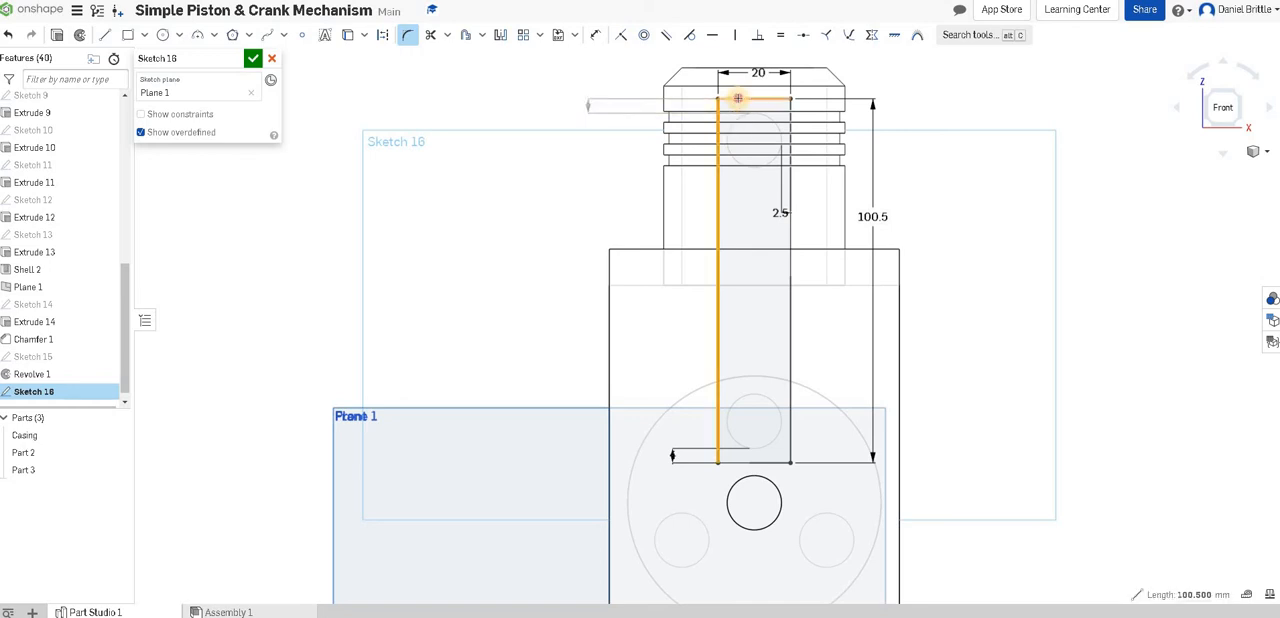
pyautogui.click(729, 107)
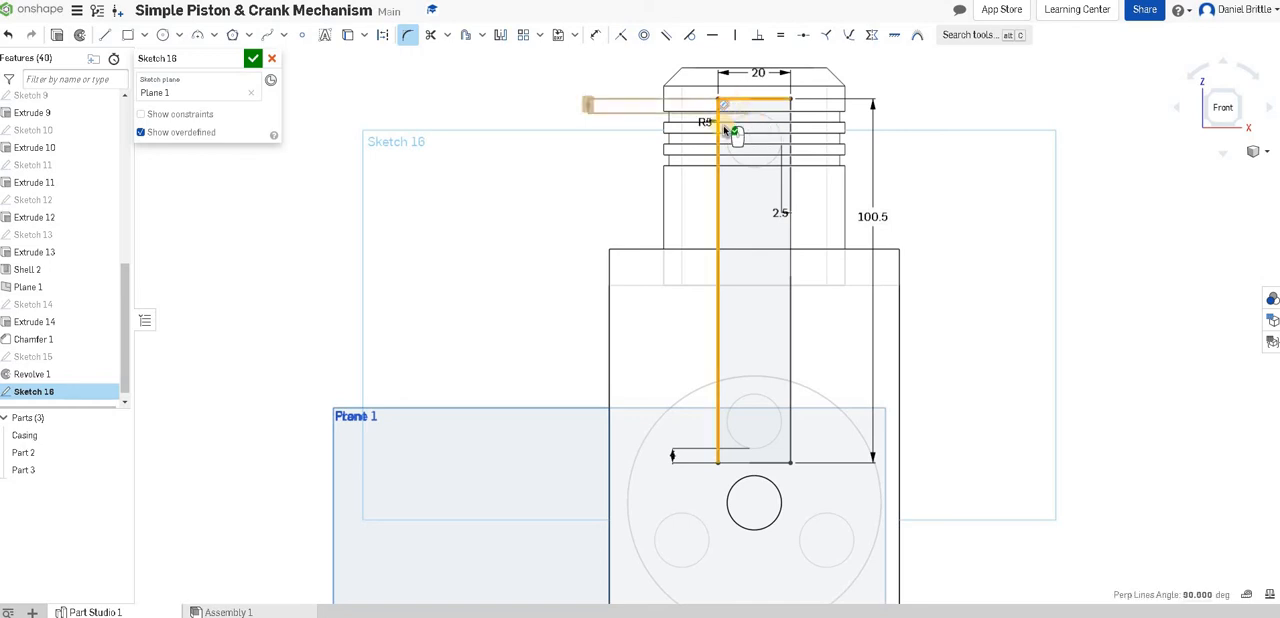
pyautogui.doubleClick(710, 123)
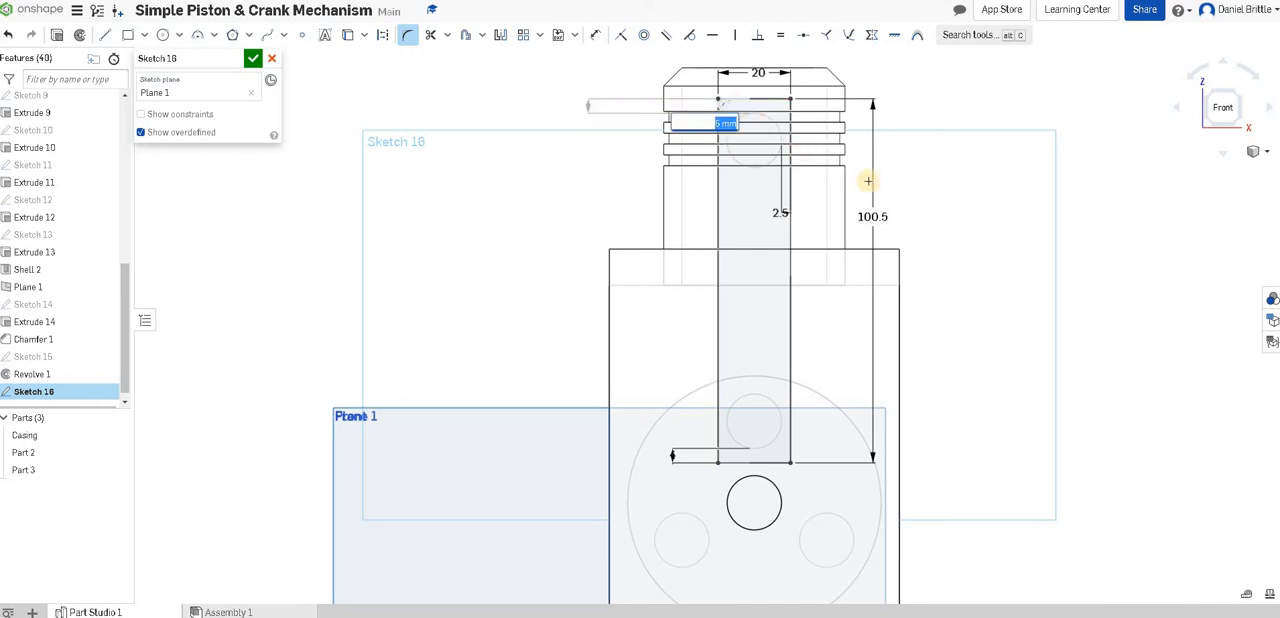
pyautogui.press('Return')
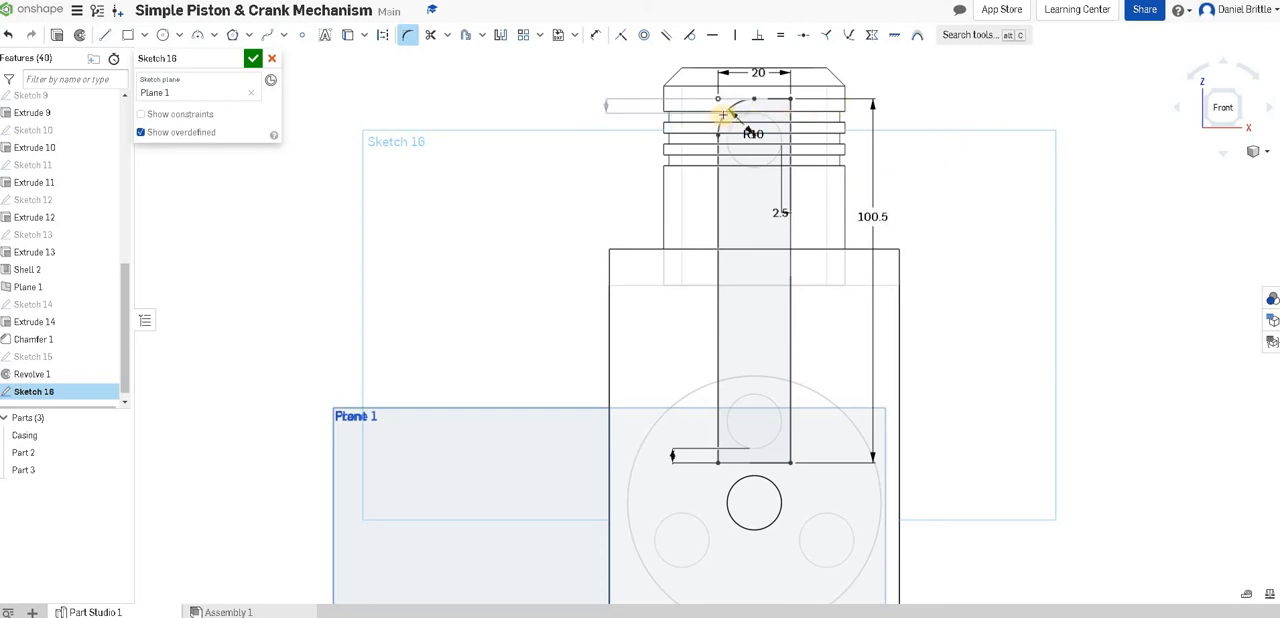
pyautogui.click(780, 116)
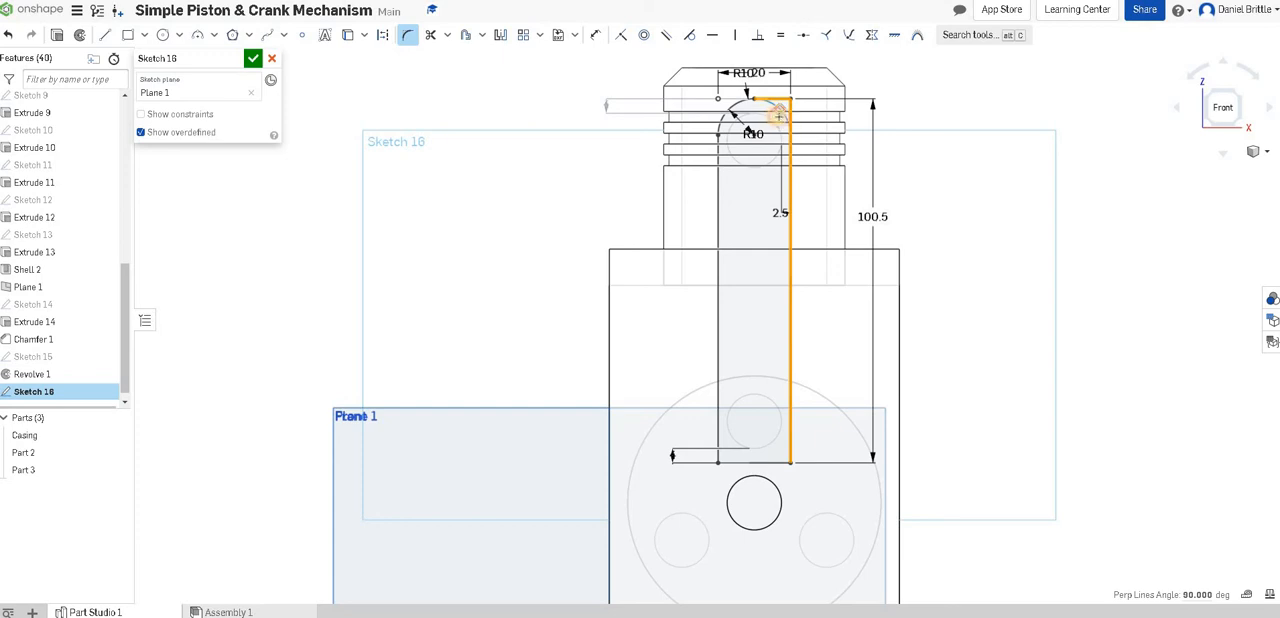
pyautogui.click(780, 116)
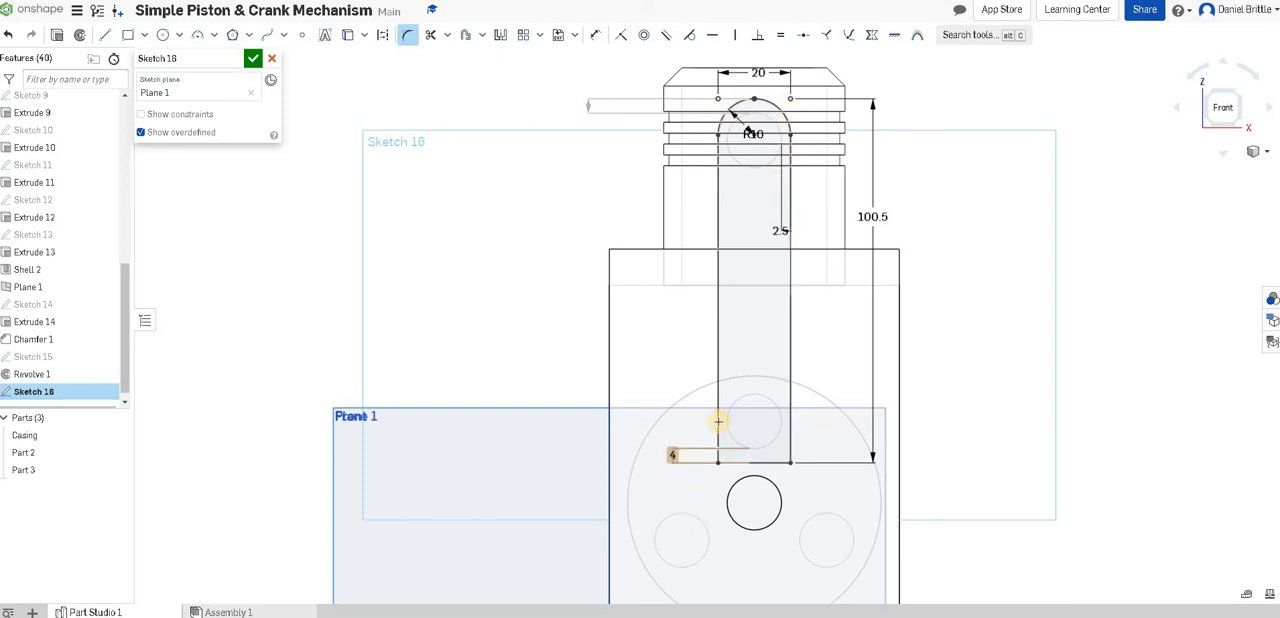
# Round both lower corners of the connecting rod rectangle with 10 mm sketch fillets and finish the sketch.
pyautogui.click(733, 452)
pyautogui.click(763, 461)
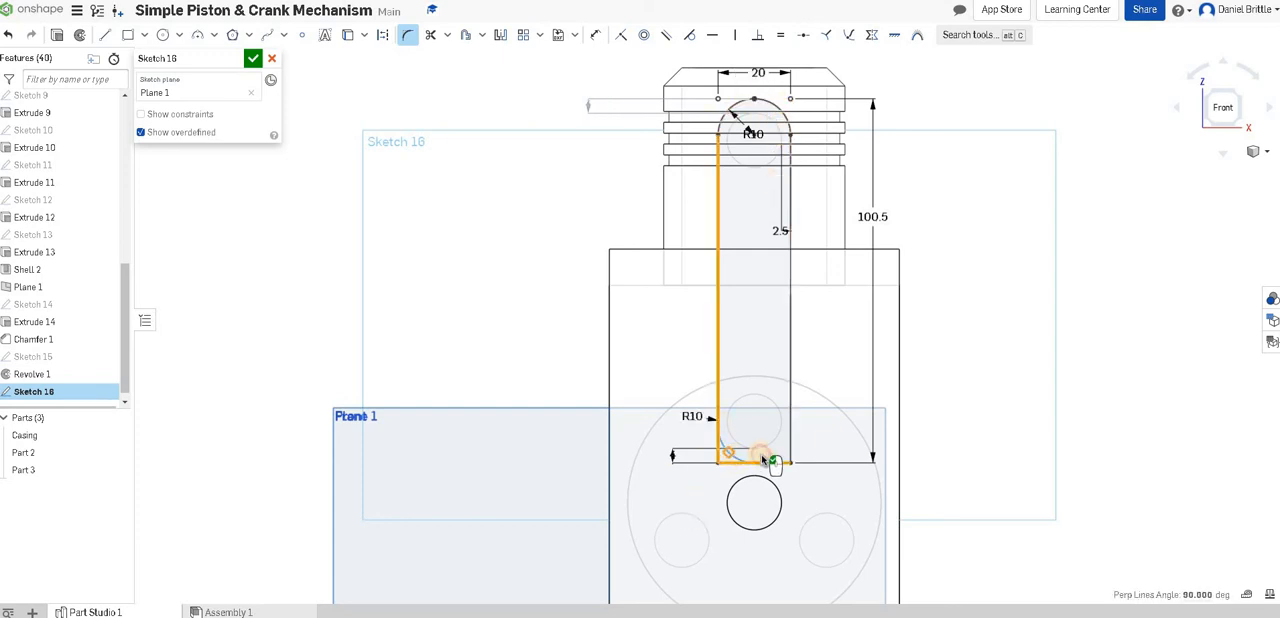
pyautogui.click(789, 441)
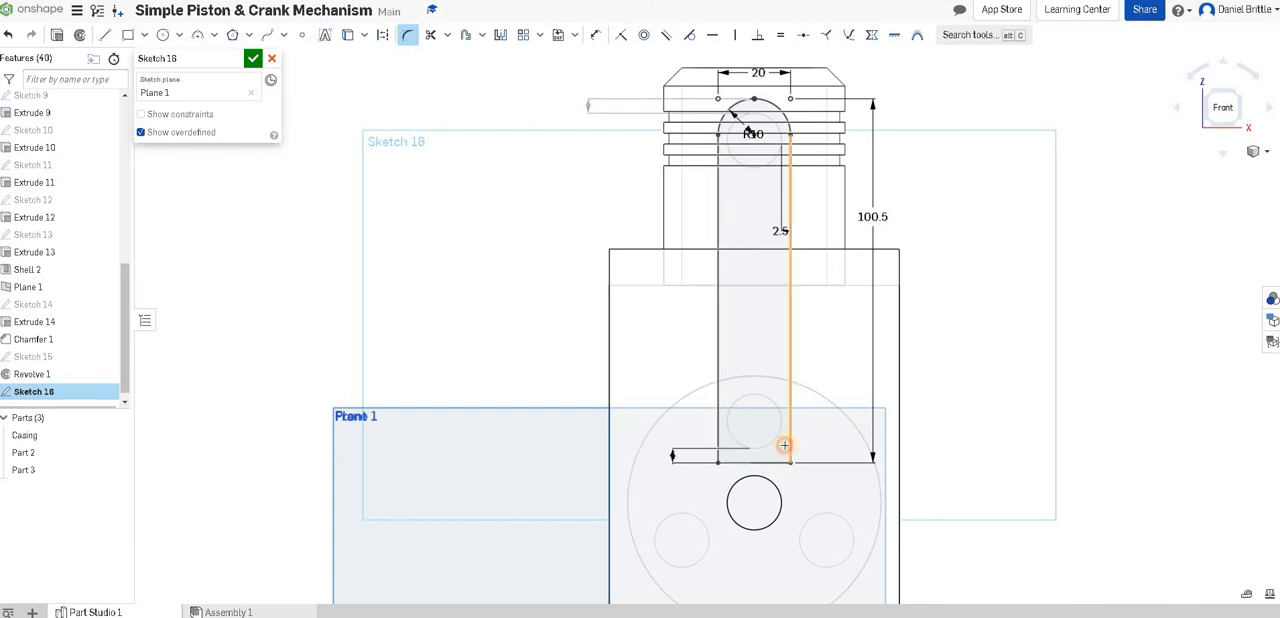
pyautogui.click(772, 458)
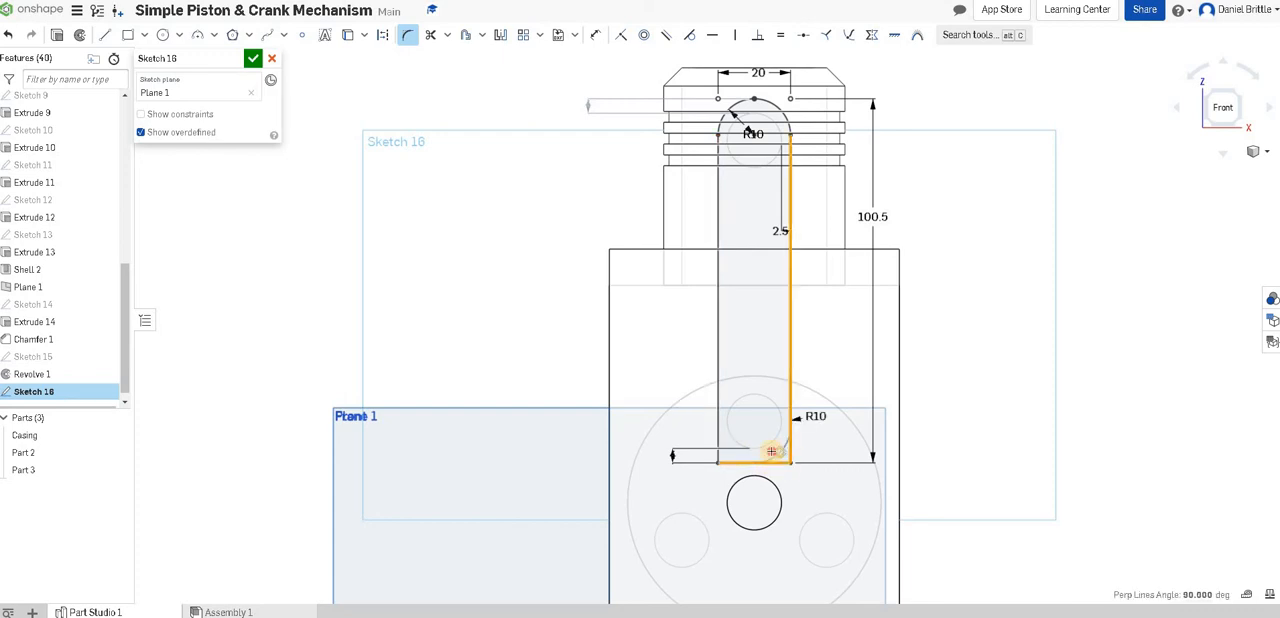
pyautogui.press('Return')
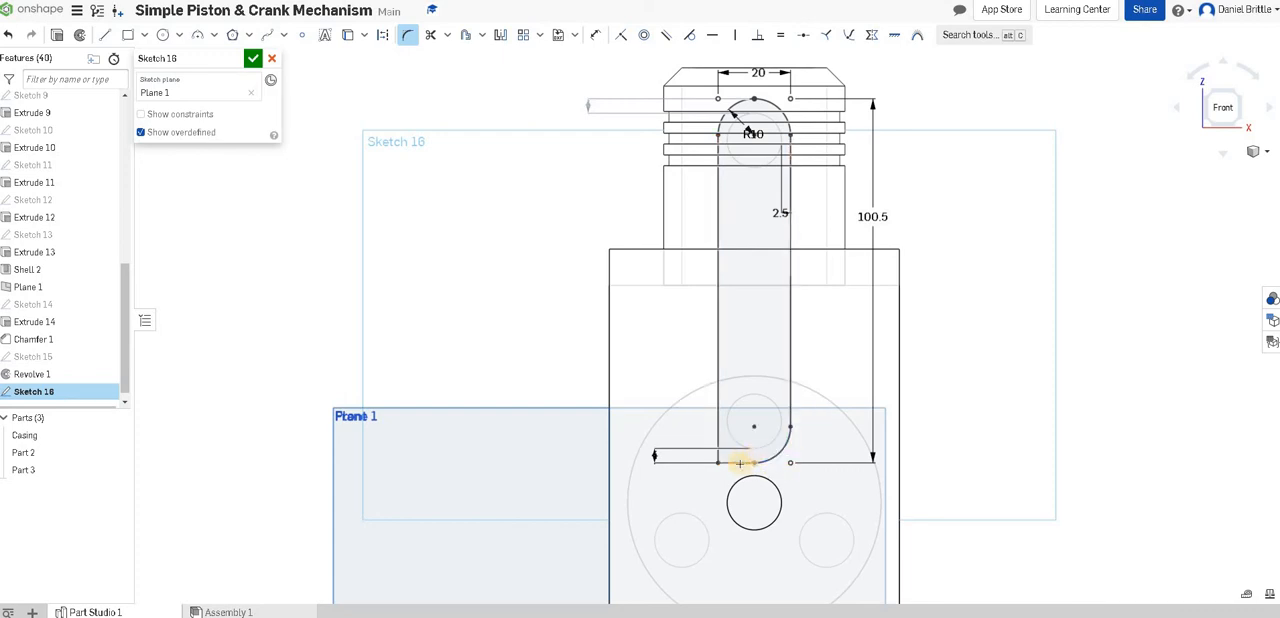
pyautogui.click(719, 430)
pyautogui.click(740, 461)
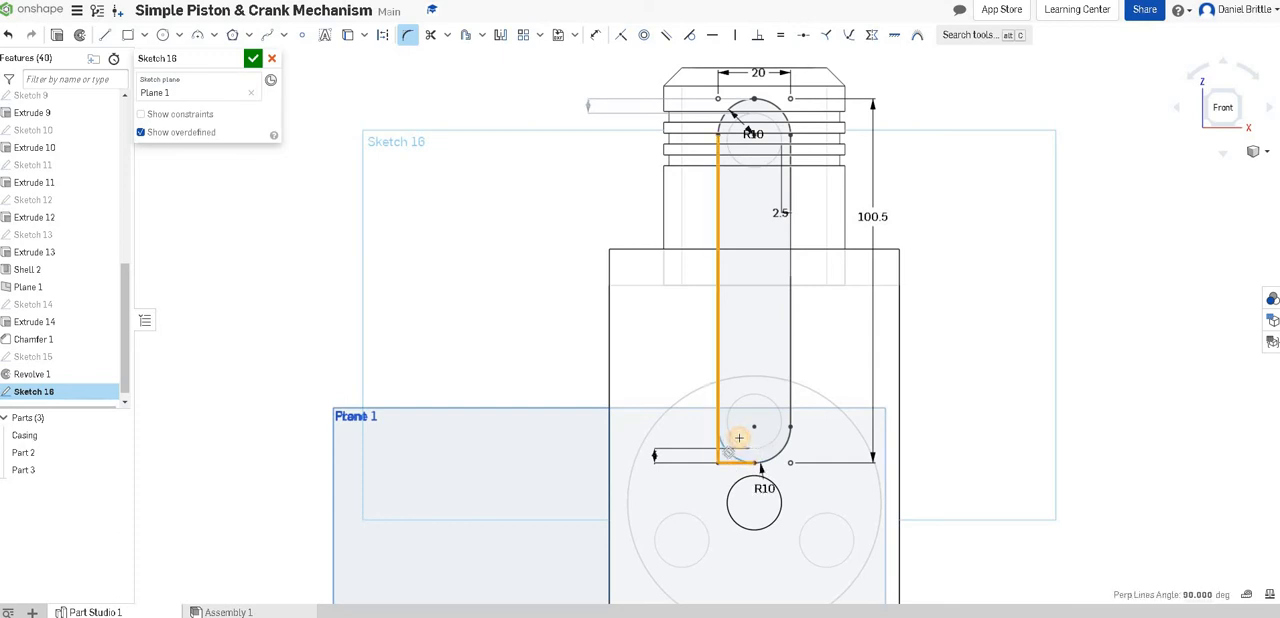
pyautogui.press('Return')
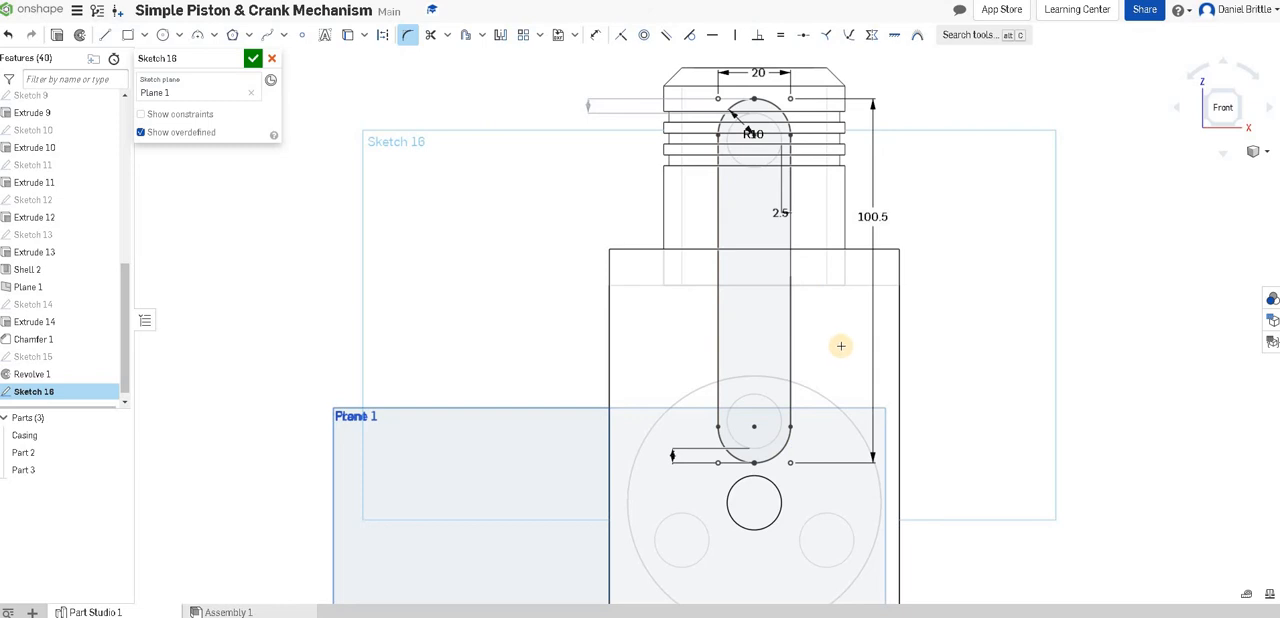
pyautogui.click(253, 59)
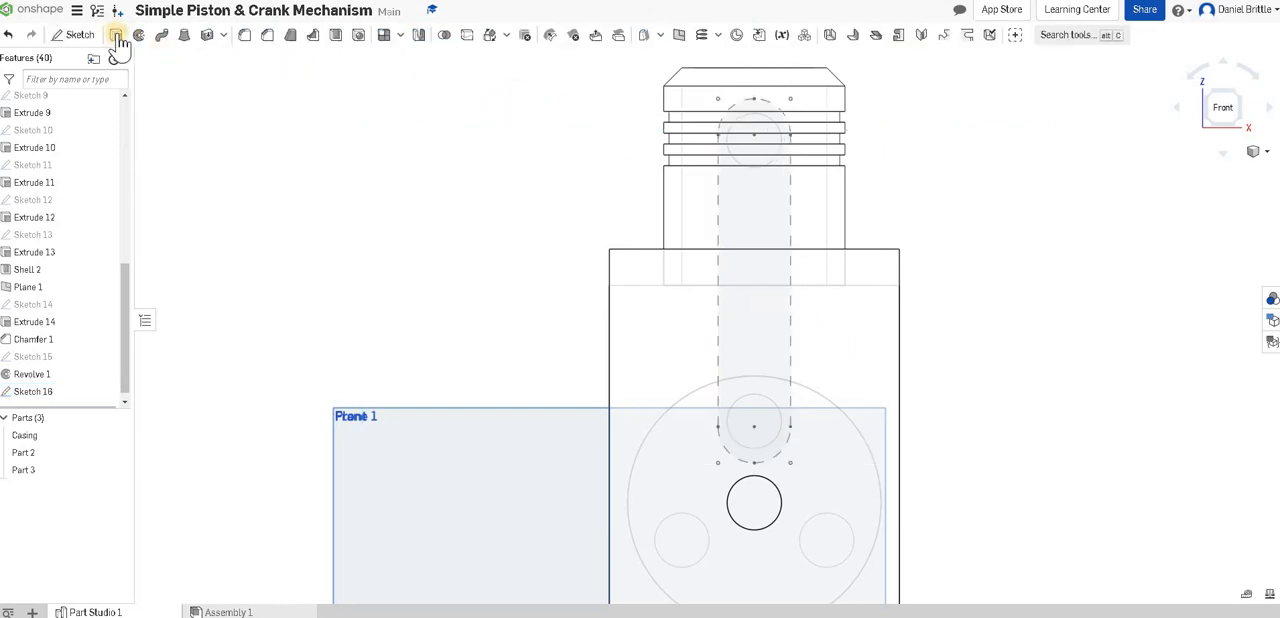
pyautogui.click(118, 42)
pyautogui.hotkey('shift', '7')
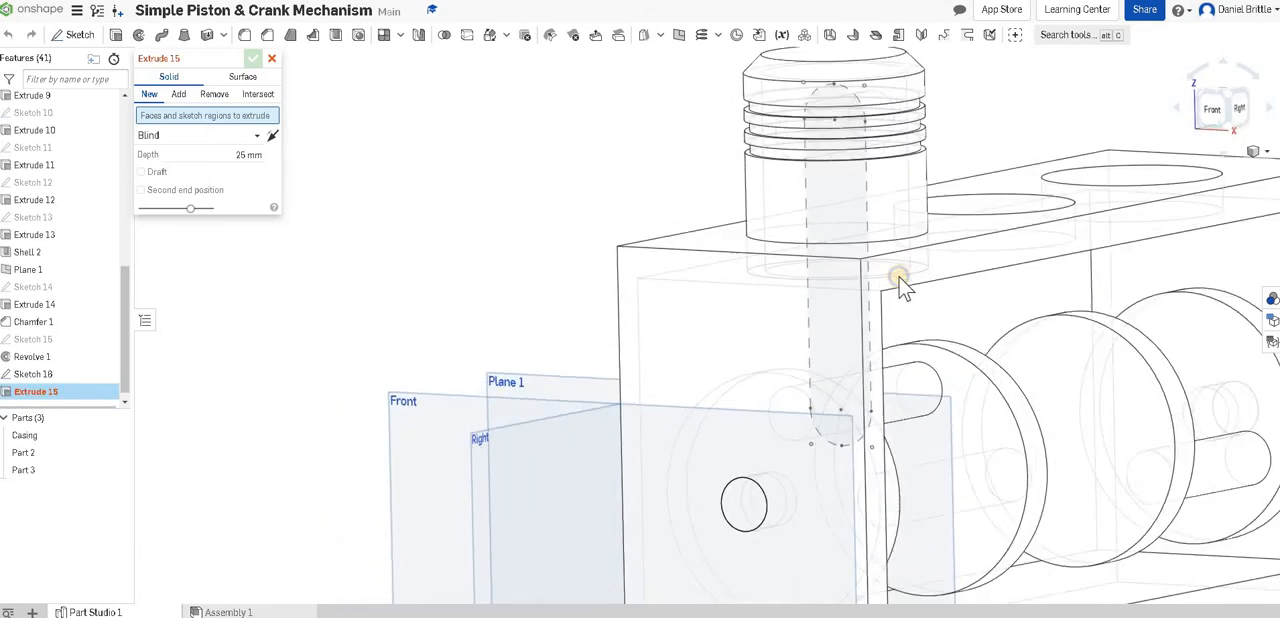
pyautogui.moveTo(899, 277)
pyautogui.mouseDown(button='right')
pyautogui.moveTo(873, 271)
pyautogui.moveTo(870, 282)
pyautogui.moveTo(881, 281)
pyautogui.moveTo(854, 235)
pyautogui.moveTo(893, 286)
pyautogui.moveTo(920, 268)
pyautogui.mouseUp(button='right')
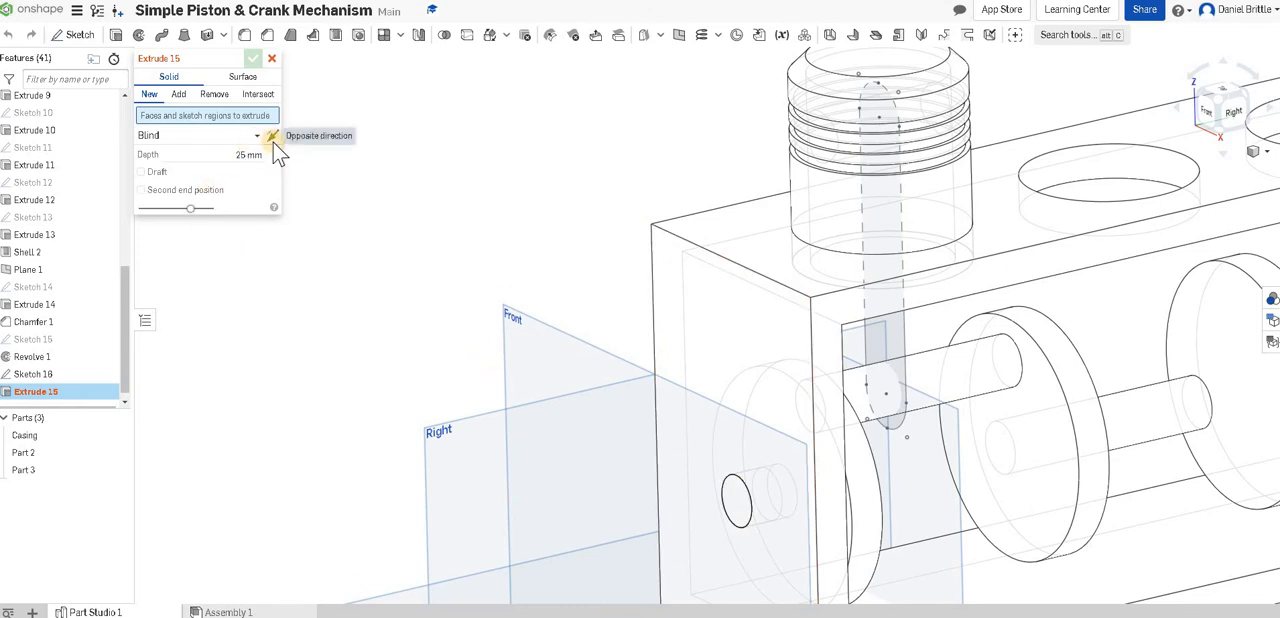
pyautogui.click(202, 142)
pyautogui.click(222, 172)
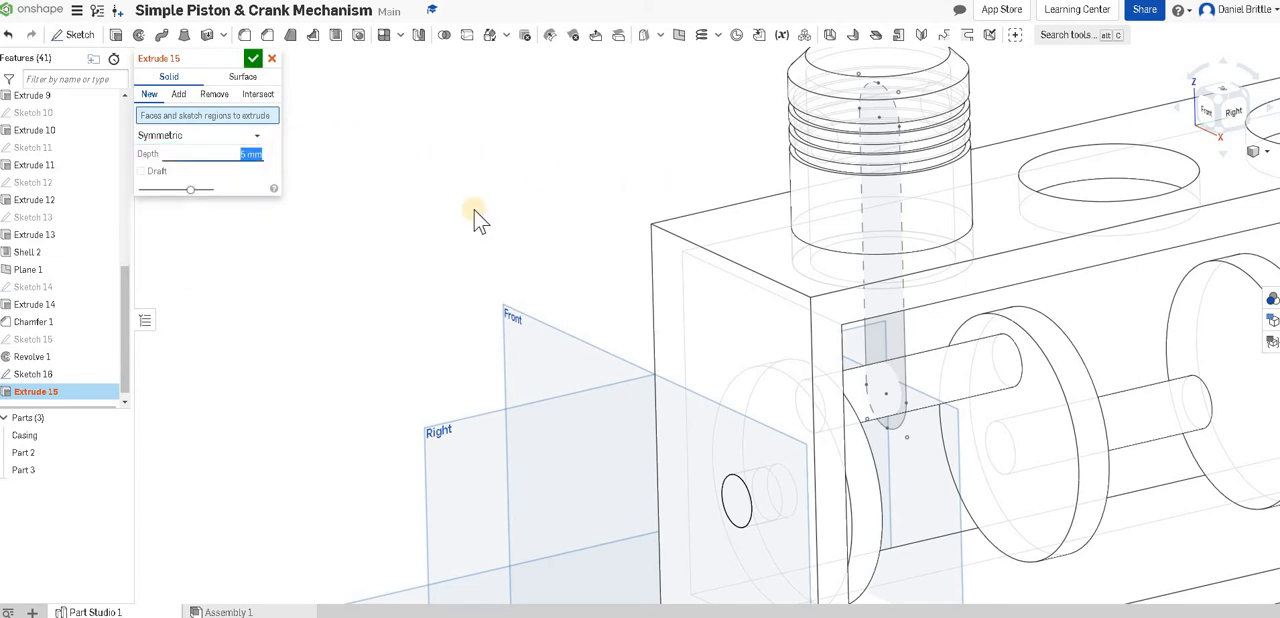
pyautogui.click(868, 228)
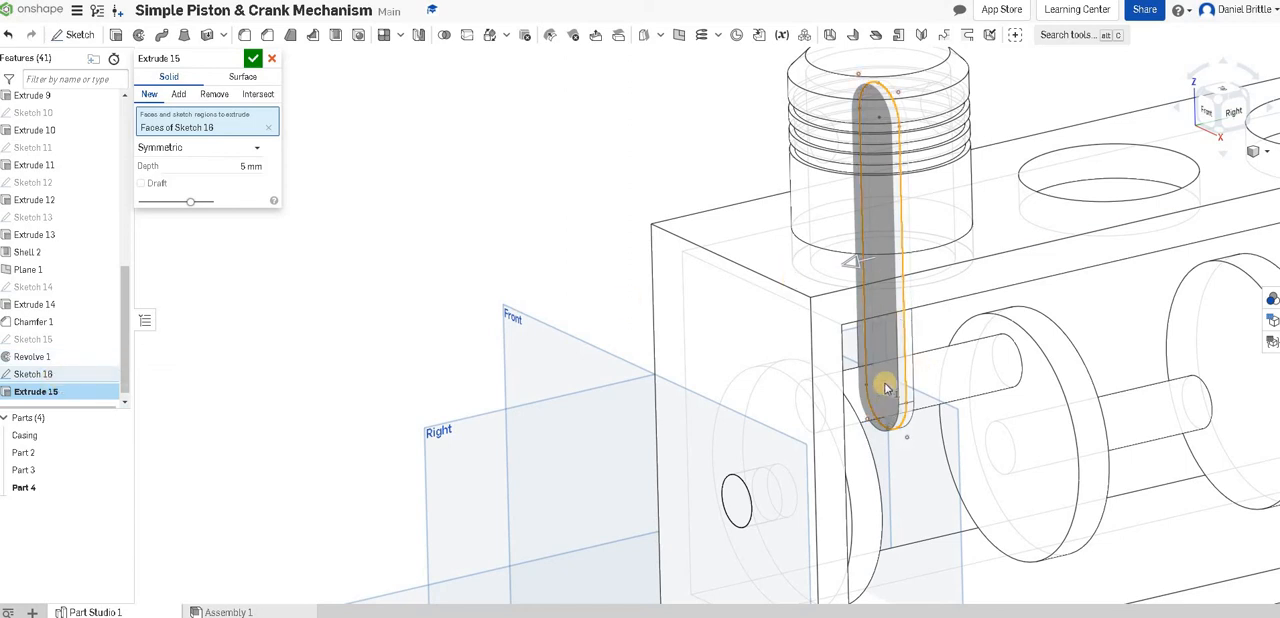
pyautogui.click(268, 127)
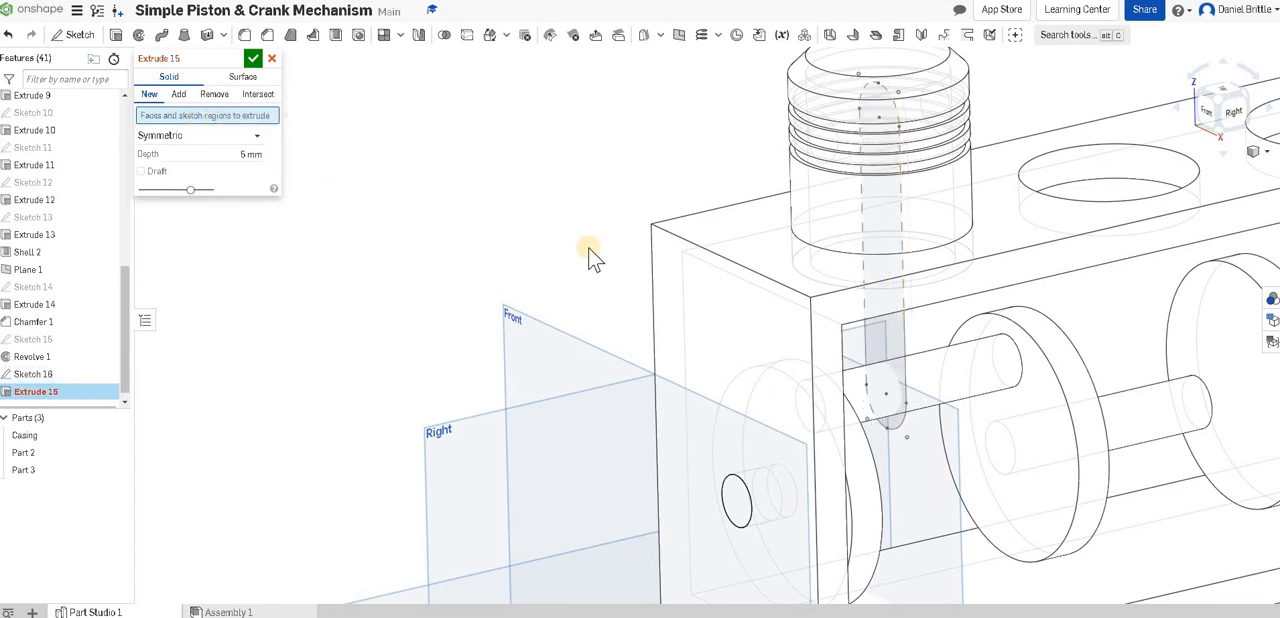
pyautogui.click(882, 342)
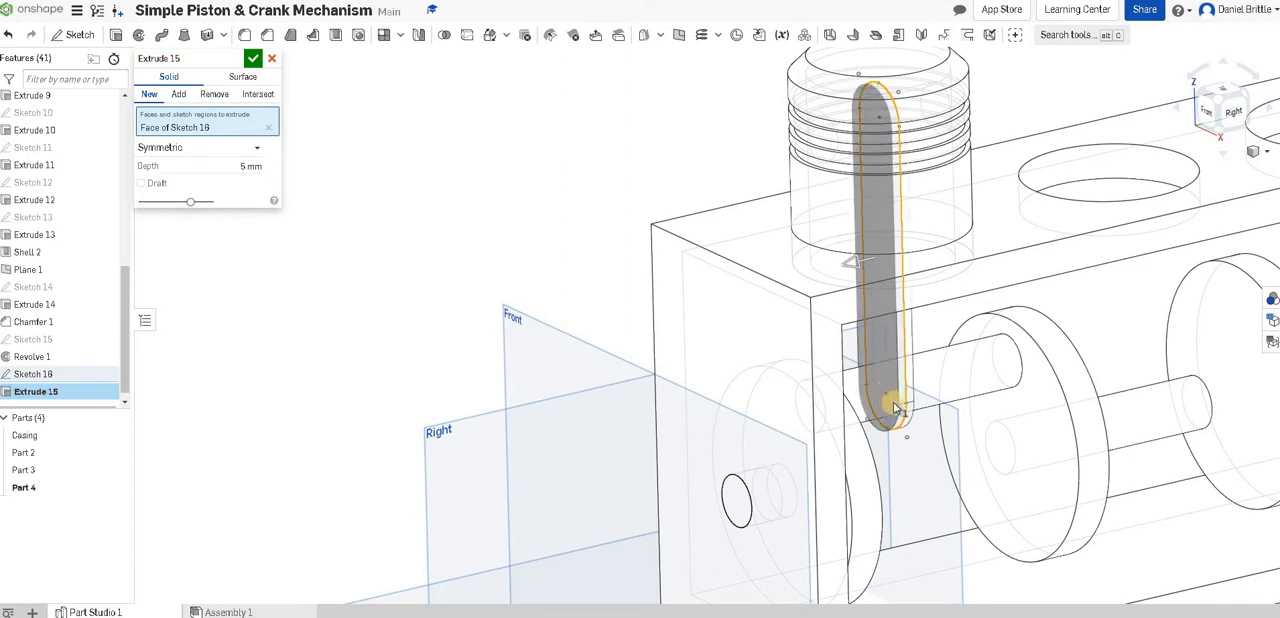
pyautogui.click(271, 60)
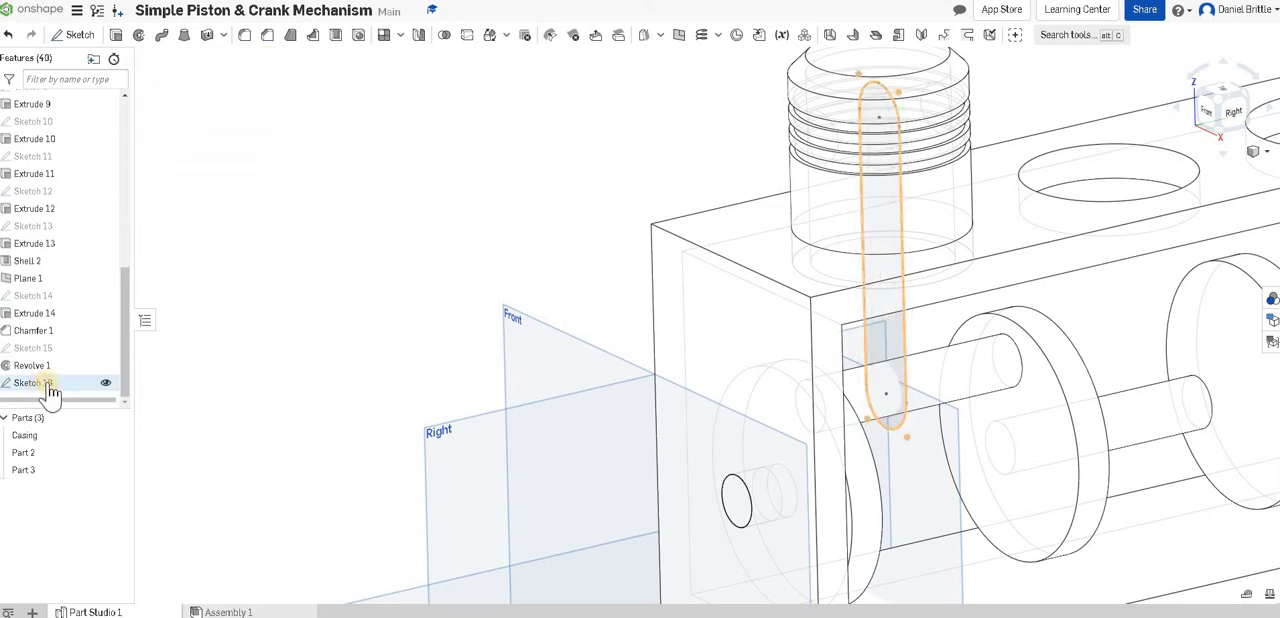
# Reopen Sketch 16 for editing and draw a circle about 14.9 mm in diameter over the piston pin hole.
pyautogui.rightClick(33, 383)
pyautogui.click(62, 166)
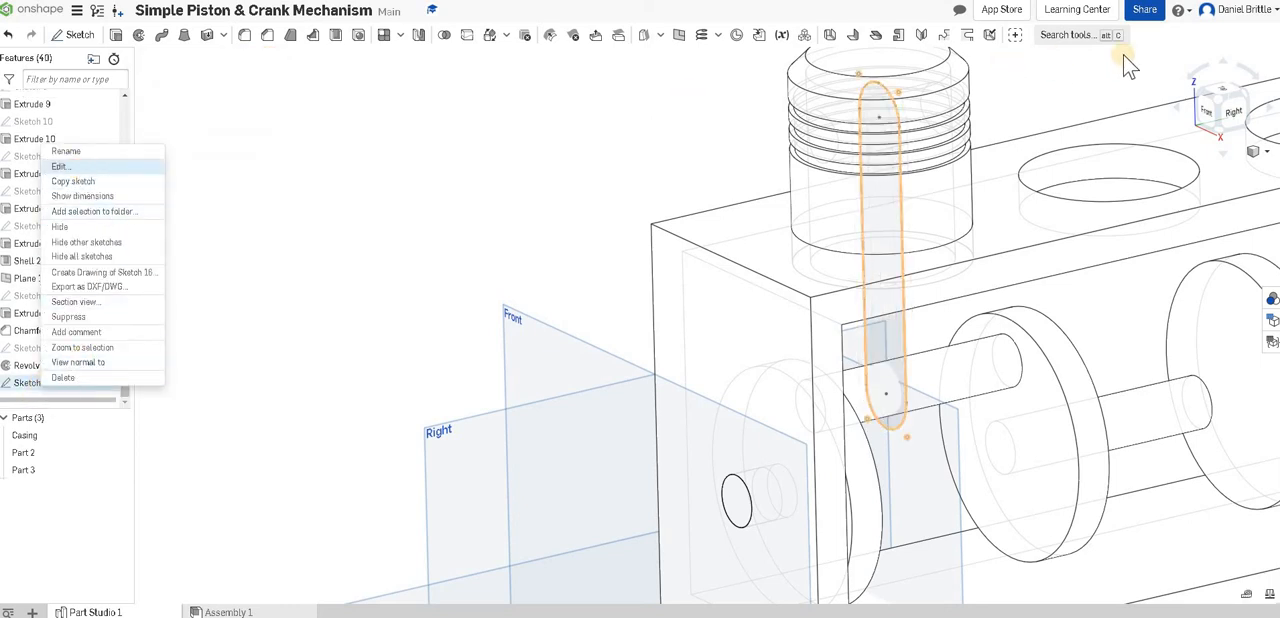
pyautogui.click(1211, 111)
pyautogui.scroll(5, 714, 183)
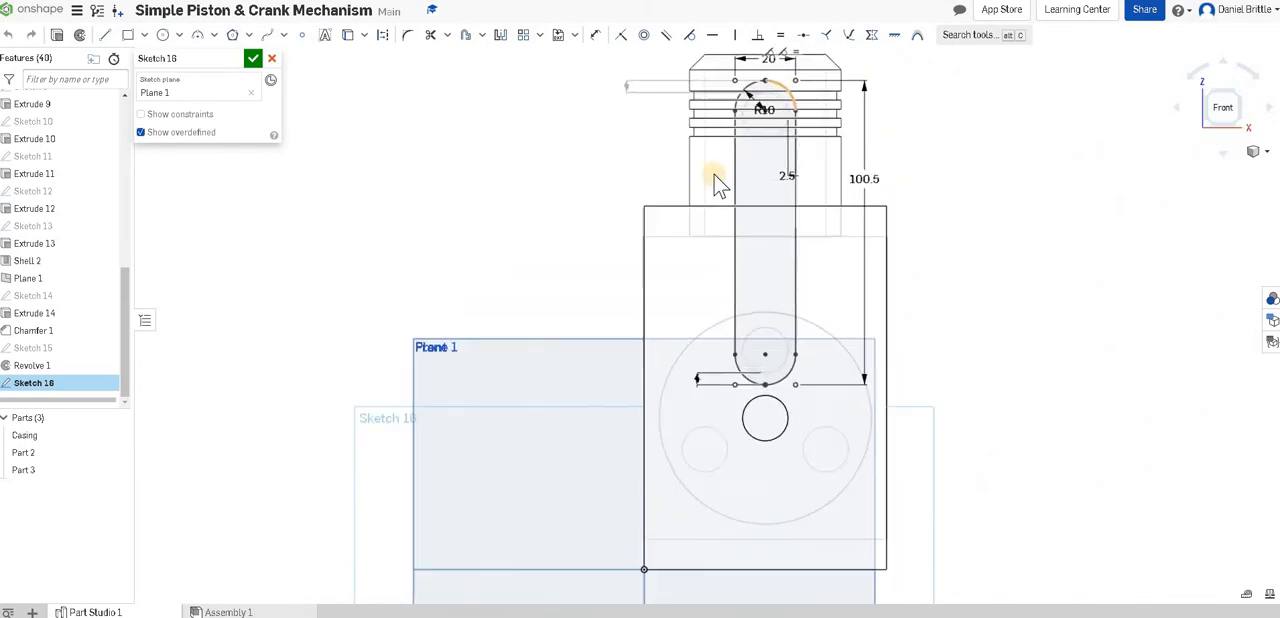
pyautogui.click(163, 35)
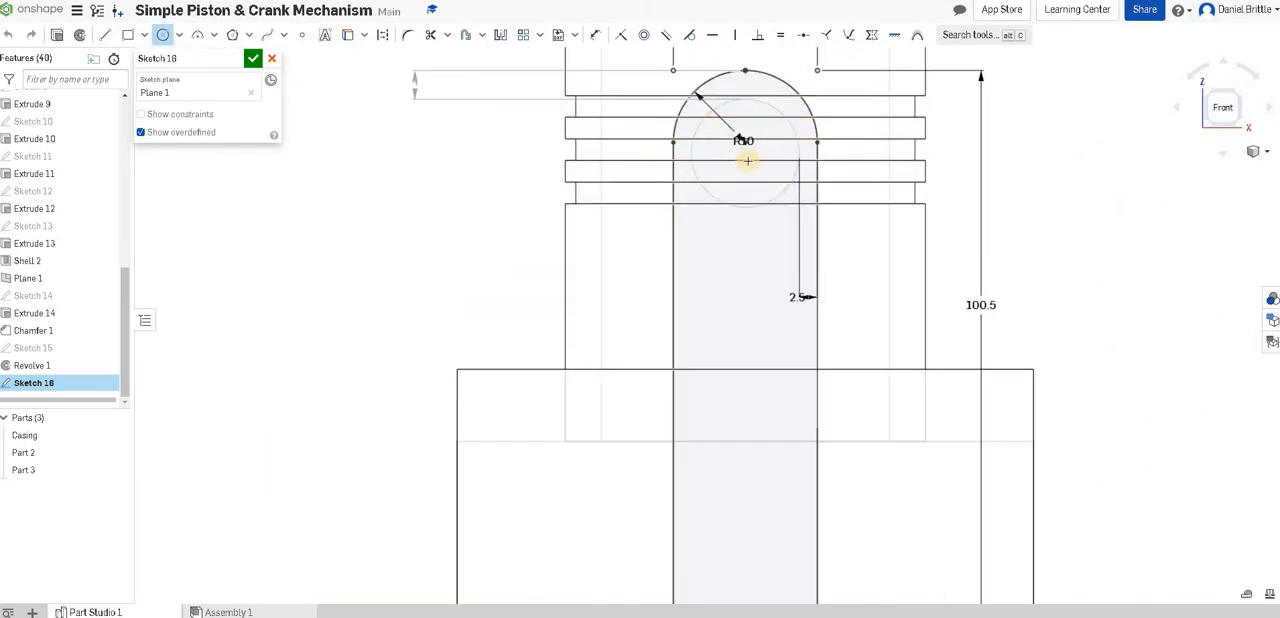
pyautogui.click(798, 162)
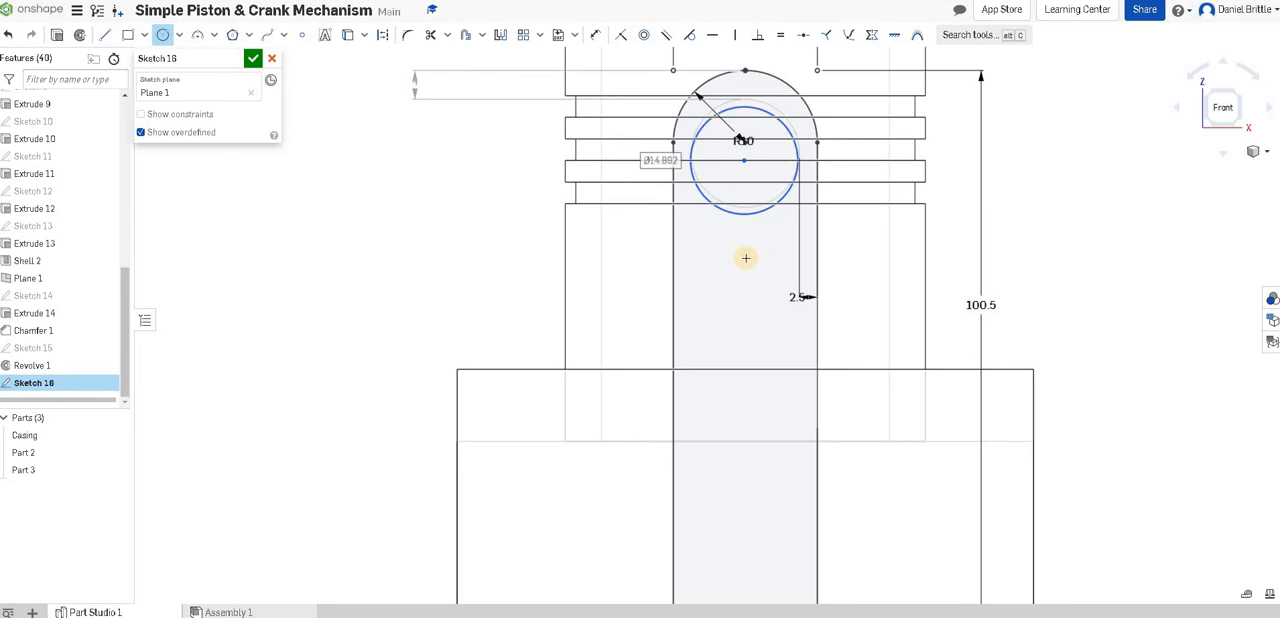
# Draw a circle over the crank pin near the rod's lower end and set its diameter to 15 mm.
pyautogui.scroll(-5, 751, 256)
pyautogui.scroll(-2, 774, 454)
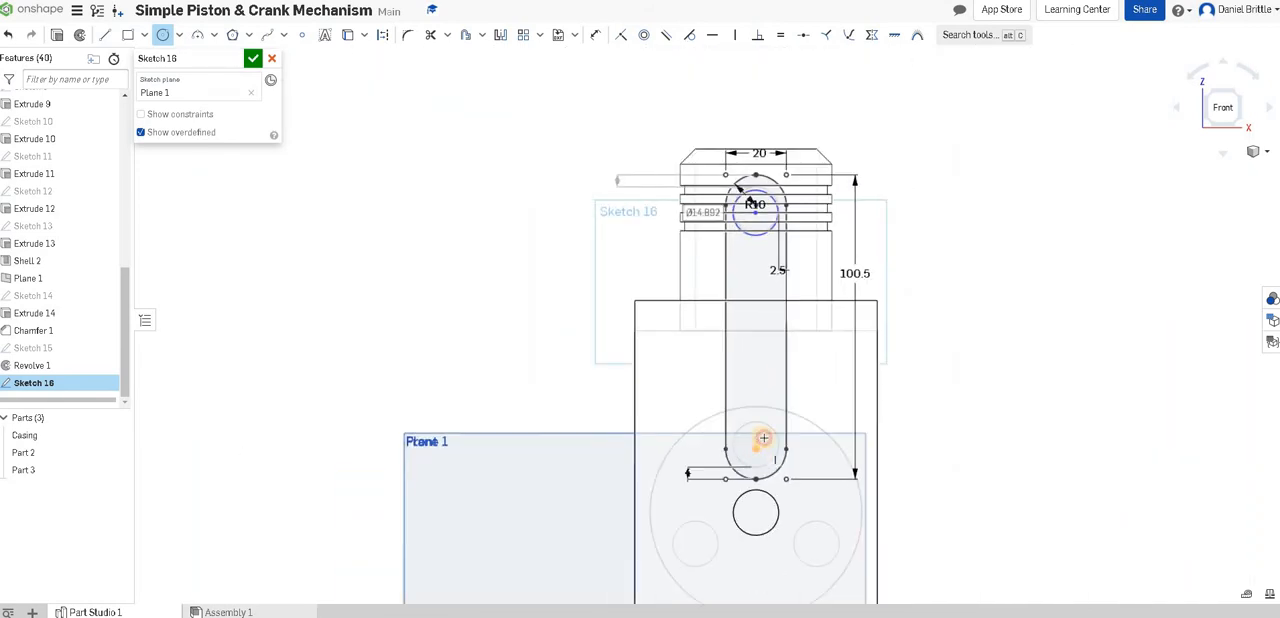
pyautogui.click(756, 438)
pyautogui.scroll(4, 763, 440)
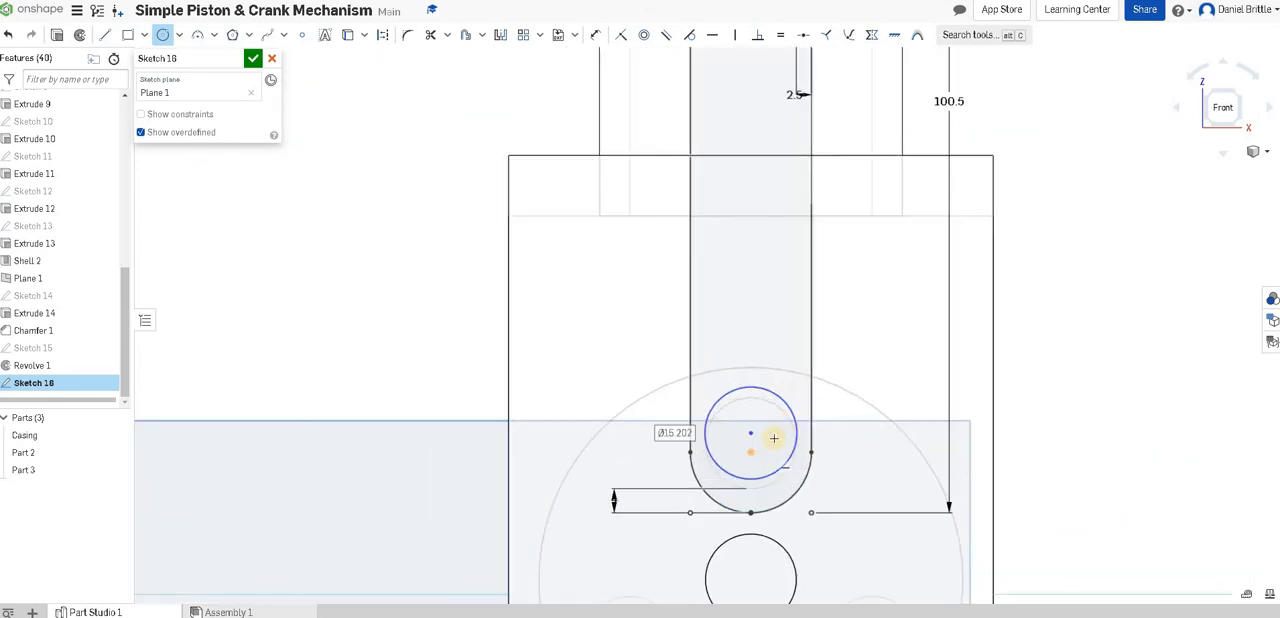
pyautogui.scroll(2, 774, 438)
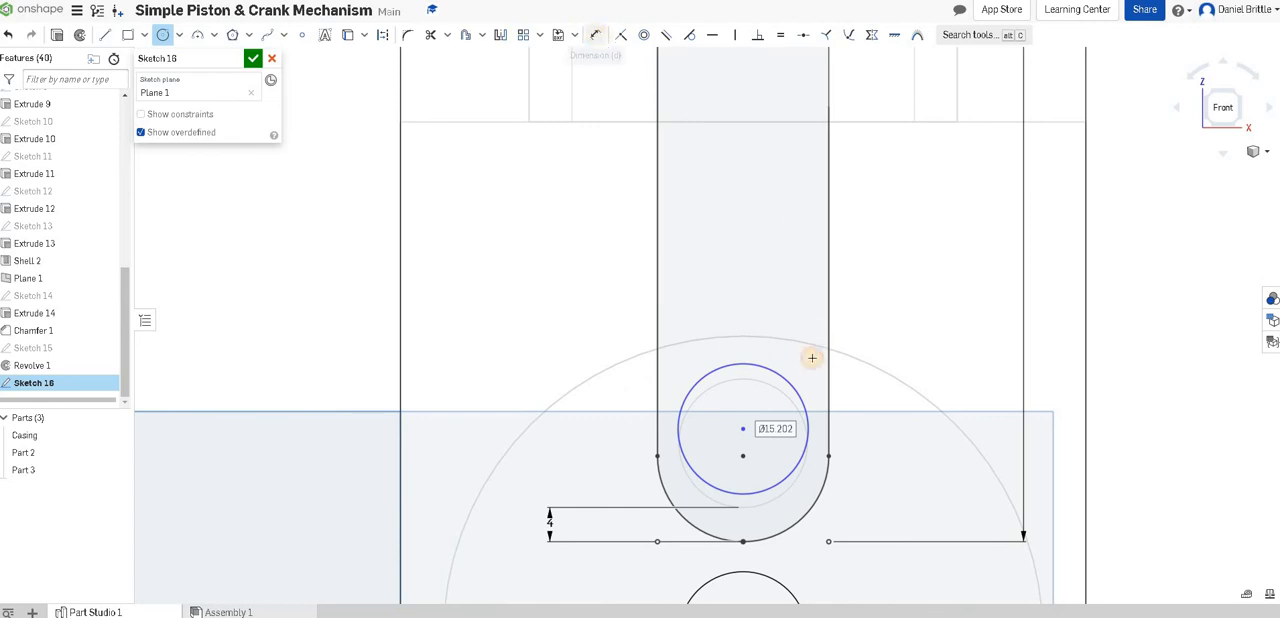
pyautogui.press('d')
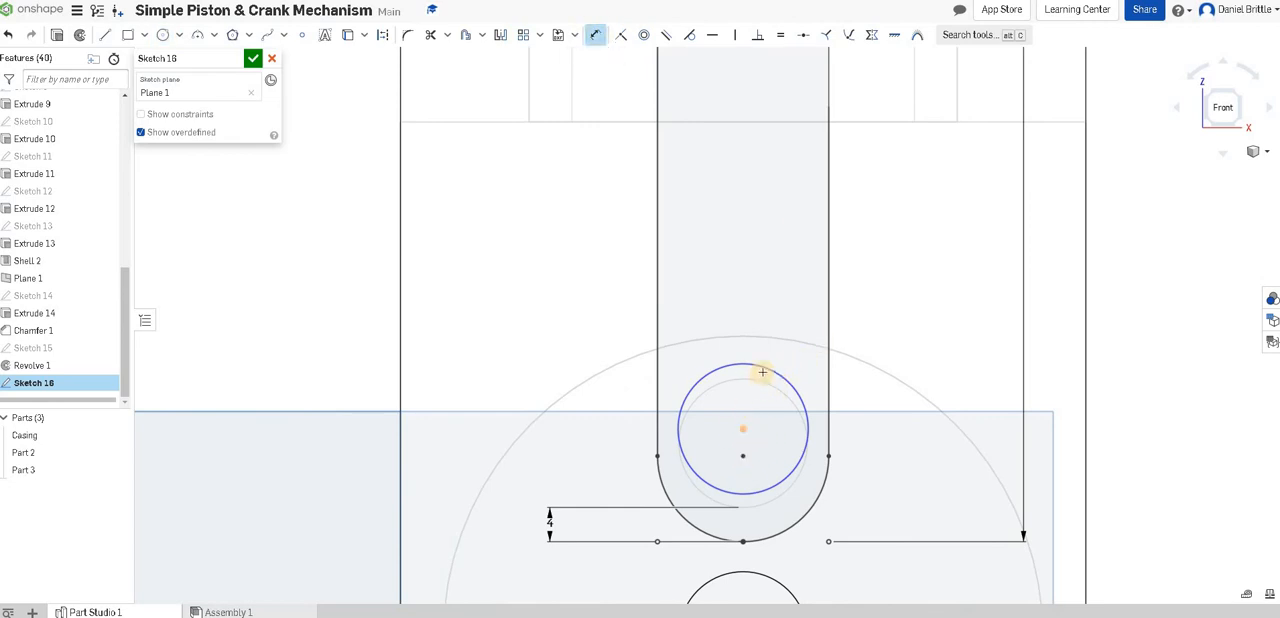
pyautogui.click(893, 318)
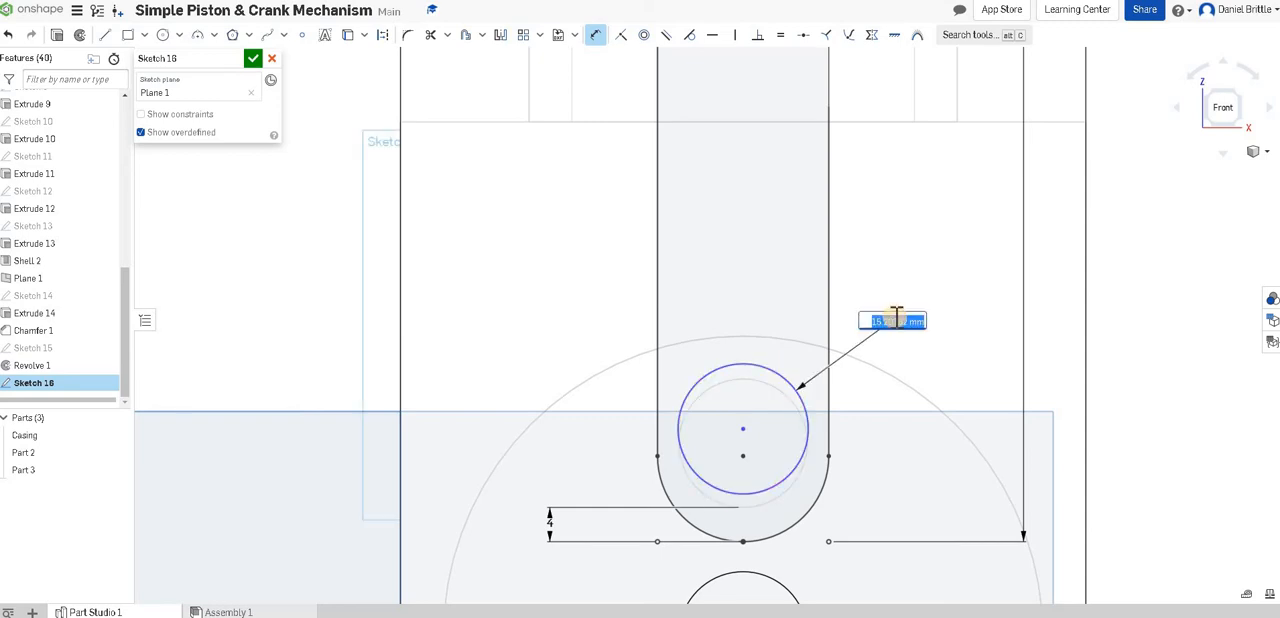
pyautogui.write('15')
pyautogui.press('Return')
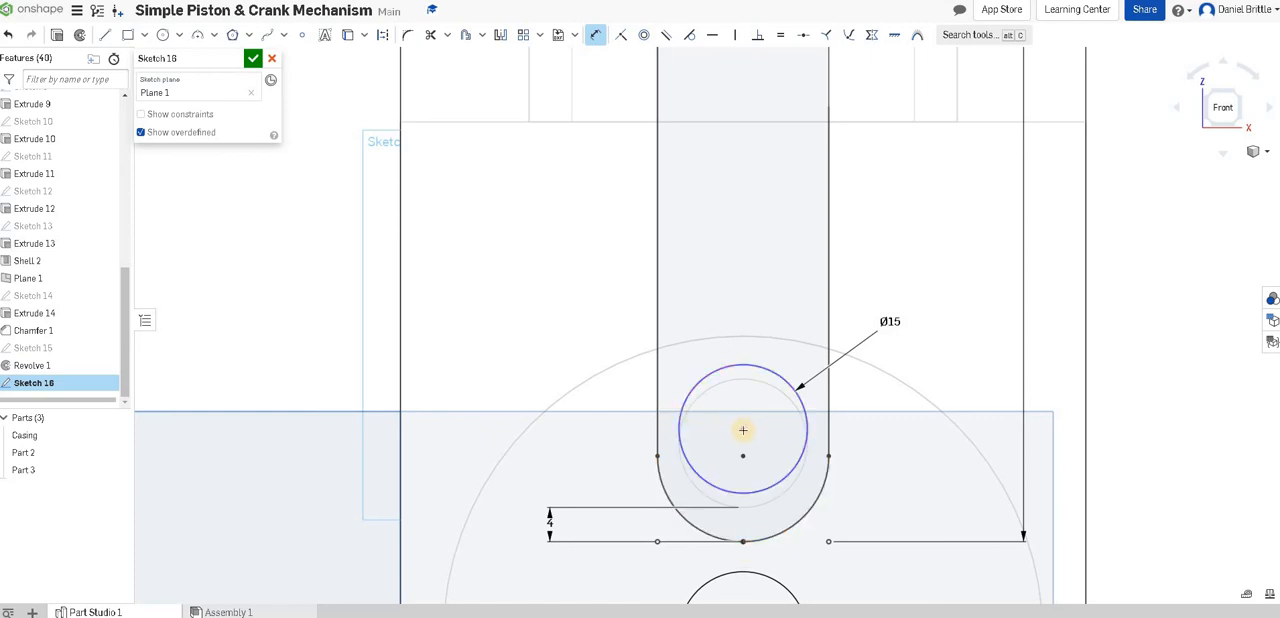
# Try to dimension the crank pin circle's center 10 mm from the rod's left edge.
pyautogui.click(657, 405)
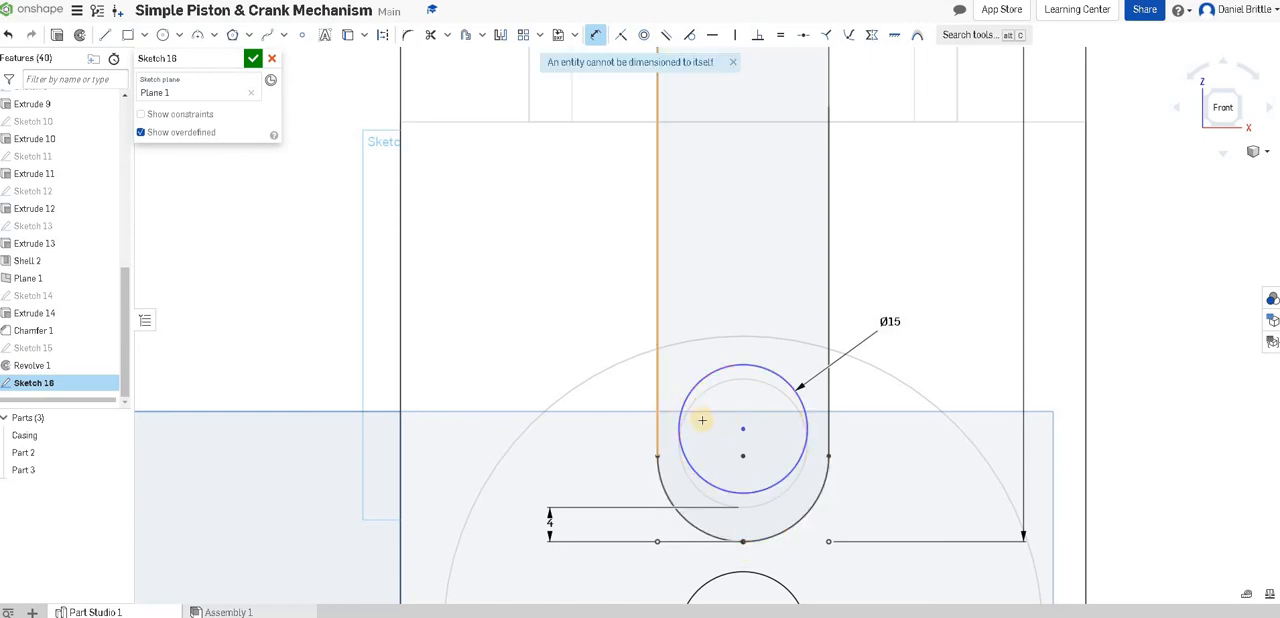
pyautogui.click(695, 281)
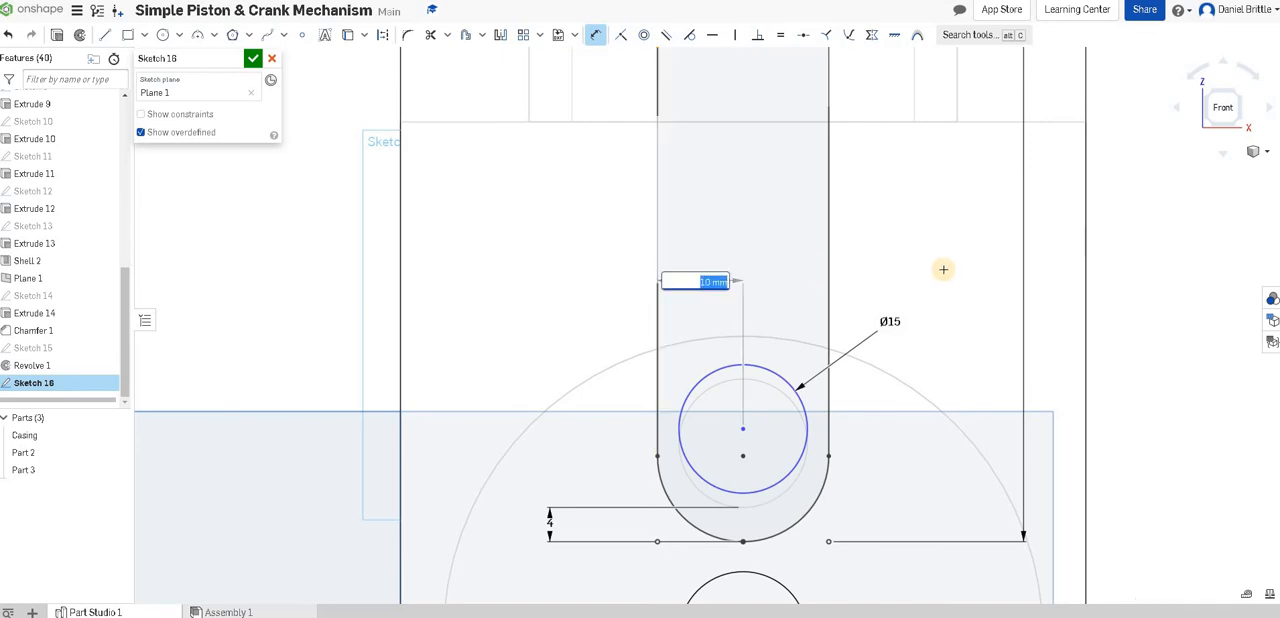
pyautogui.press('Return')
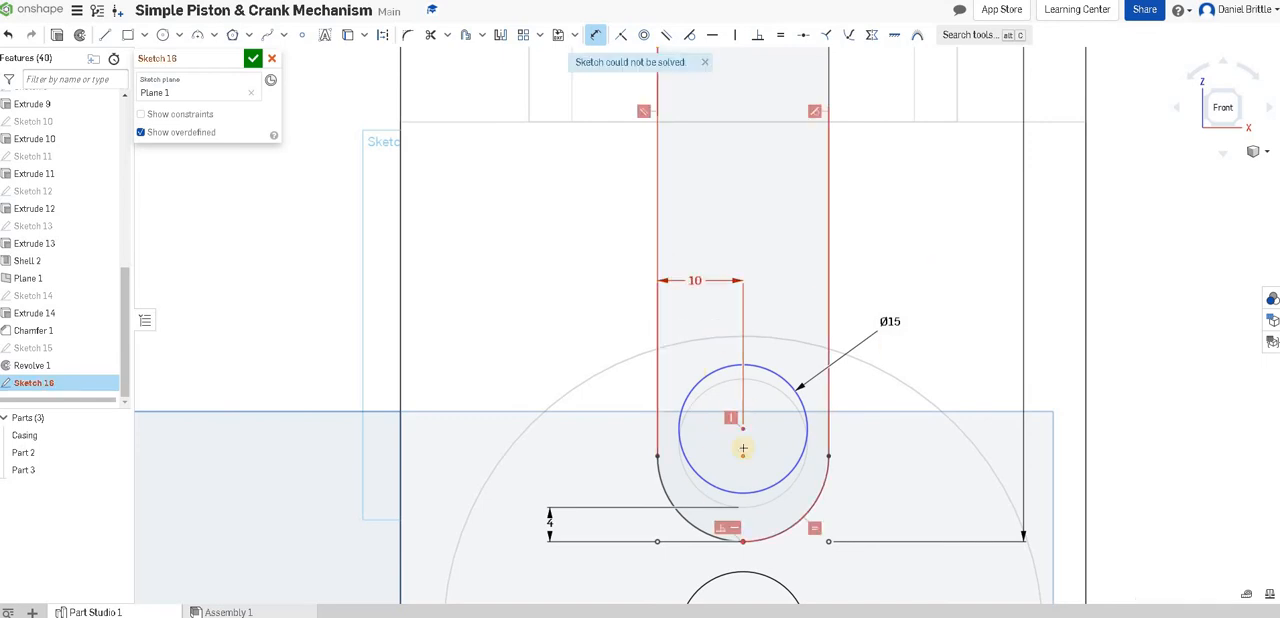
pyautogui.hotkey('ctrl', 'z')
# Dimension the crank pin circle's center vertically from the rod's lower end, trying 10 mm and 12 mm.
pyautogui.press('d')
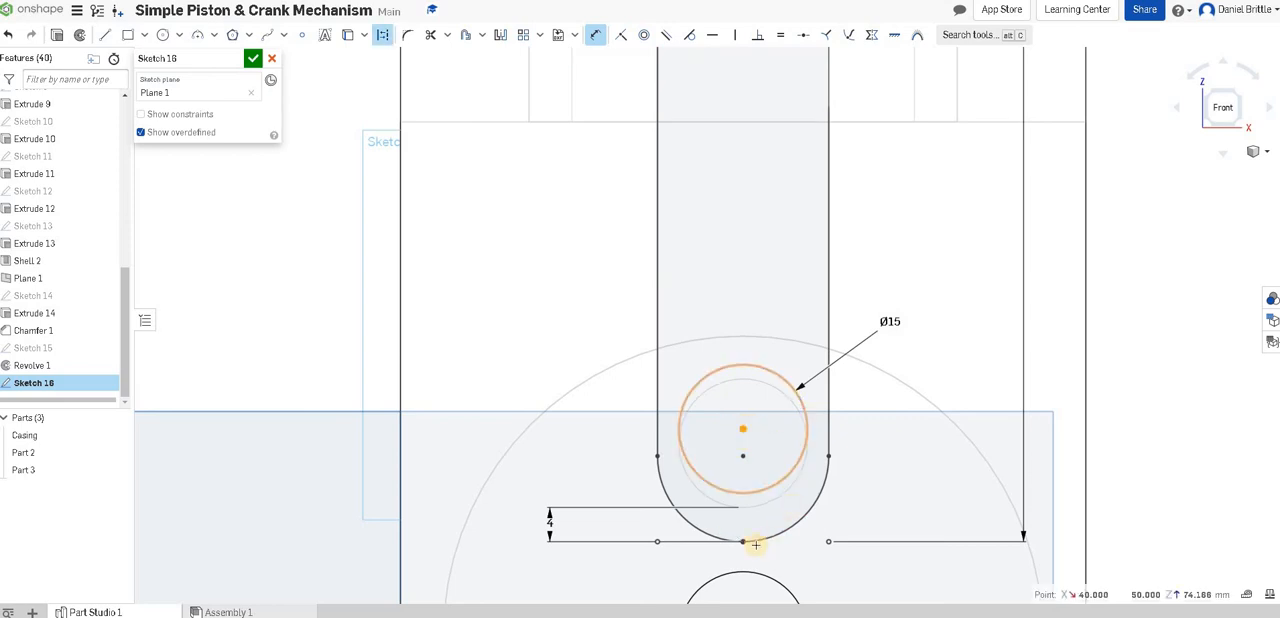
pyautogui.click(755, 439)
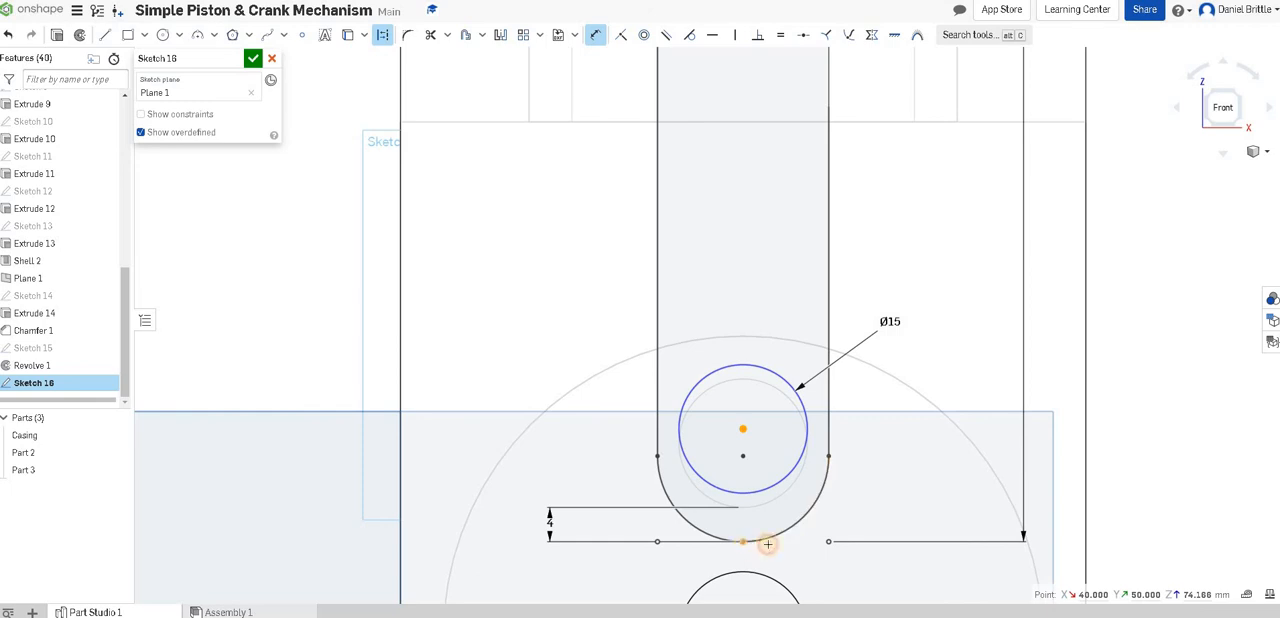
pyautogui.click(765, 543)
pyautogui.click(902, 474)
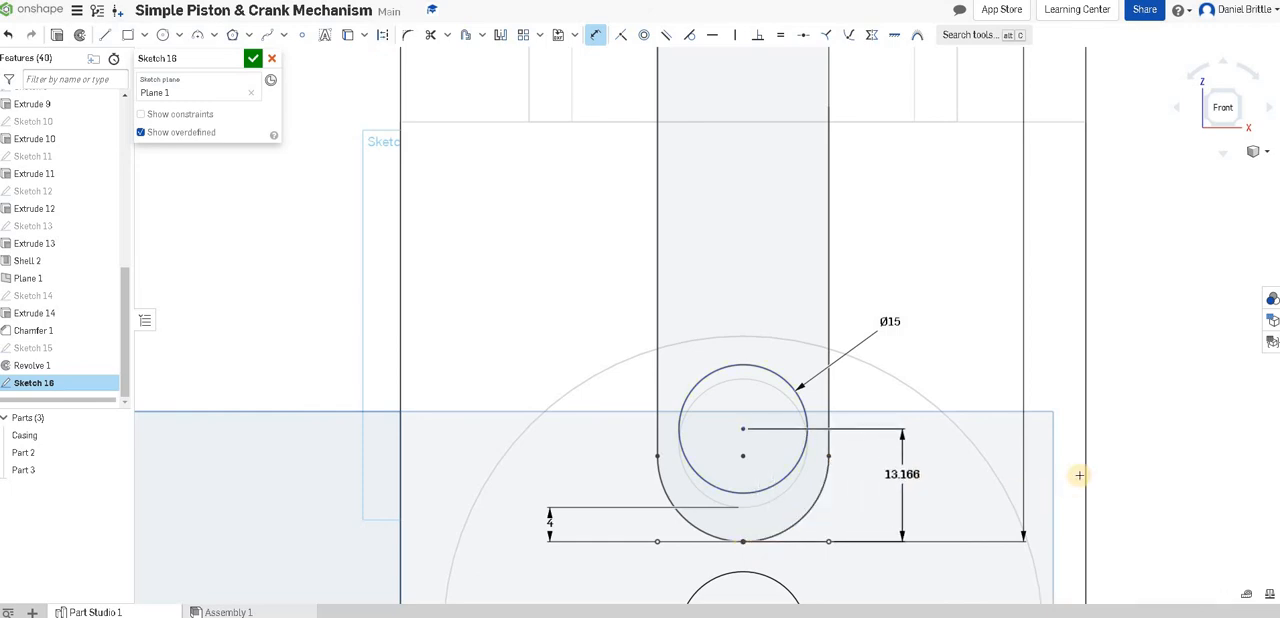
pyautogui.write('10')
pyautogui.press('Return')
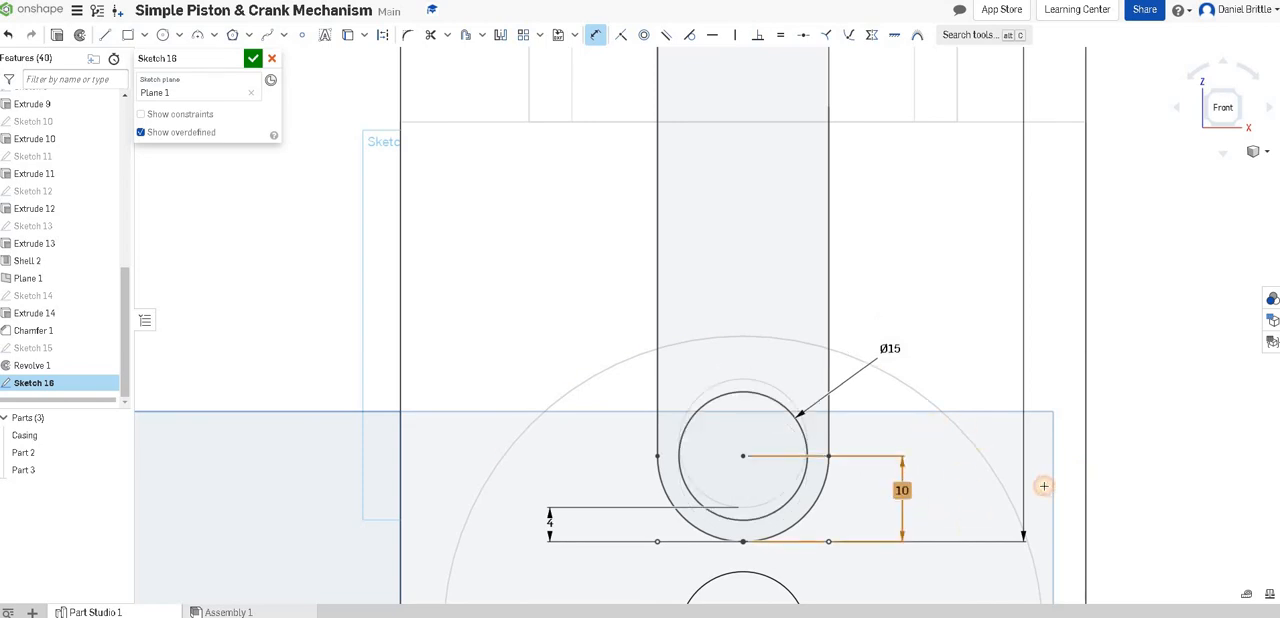
pyautogui.press('Return')
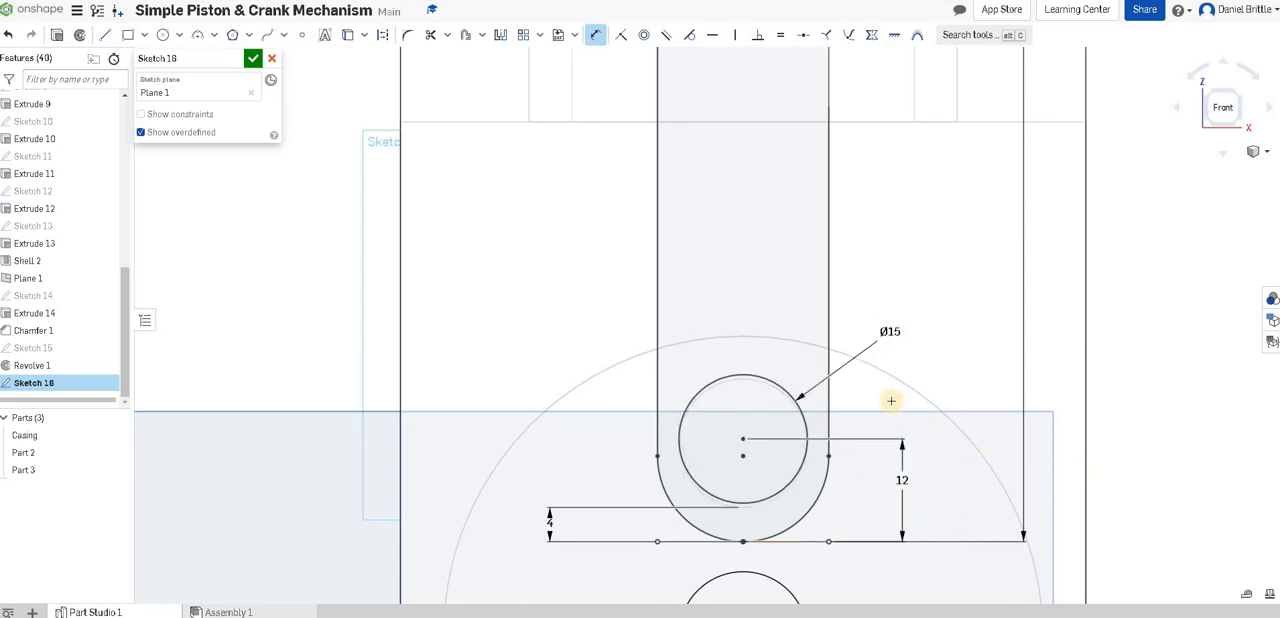
# Set the vertical distance between the crank pin circle's center and the rod's lower end to 11.5 mm.
pyautogui.doubleClick(905, 483)
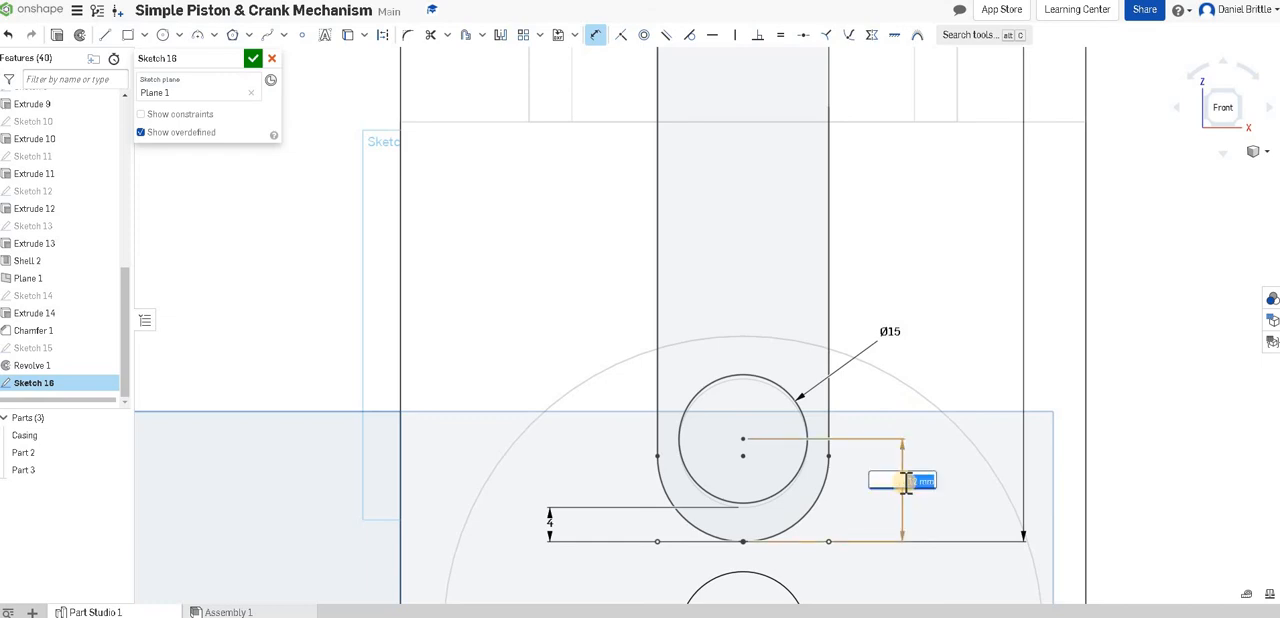
pyautogui.write('11.5')
pyautogui.press('Return')
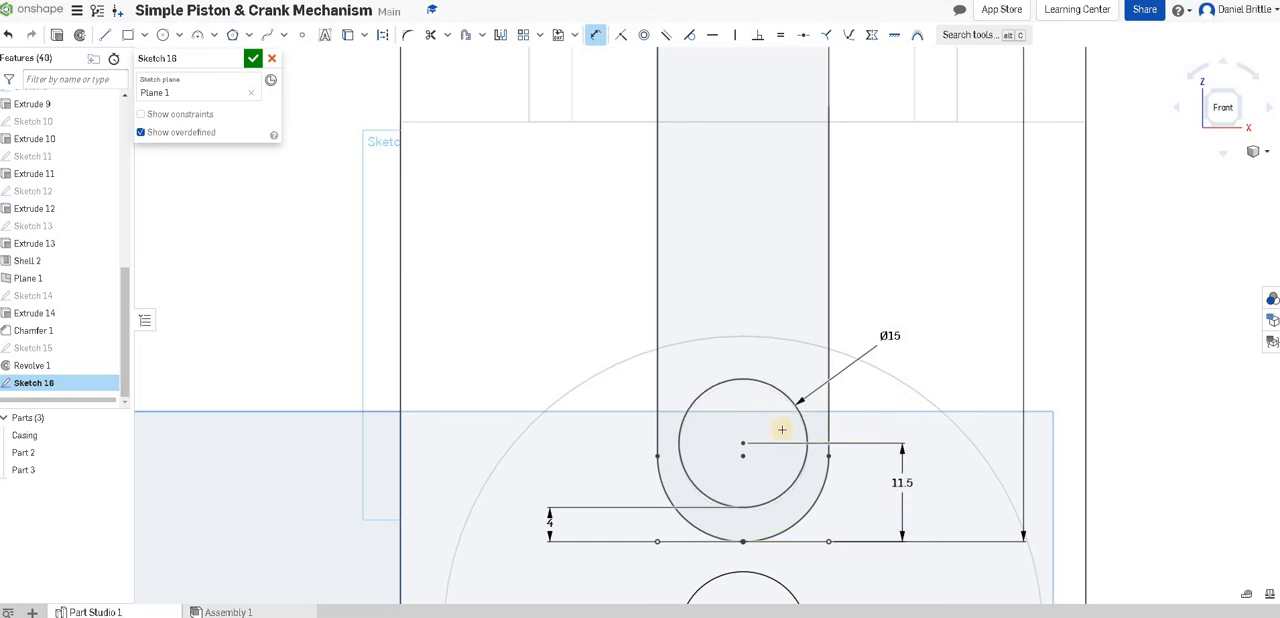
pyautogui.scroll(-1, 776, 413)
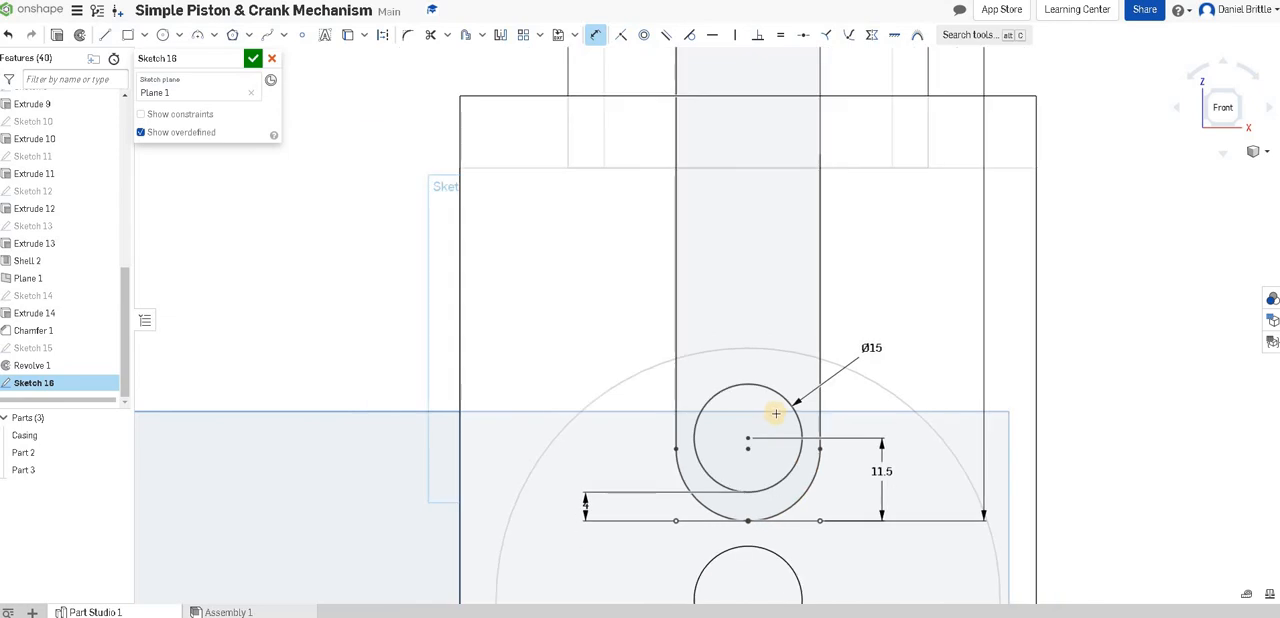
pyautogui.scroll(-5, 709, 398)
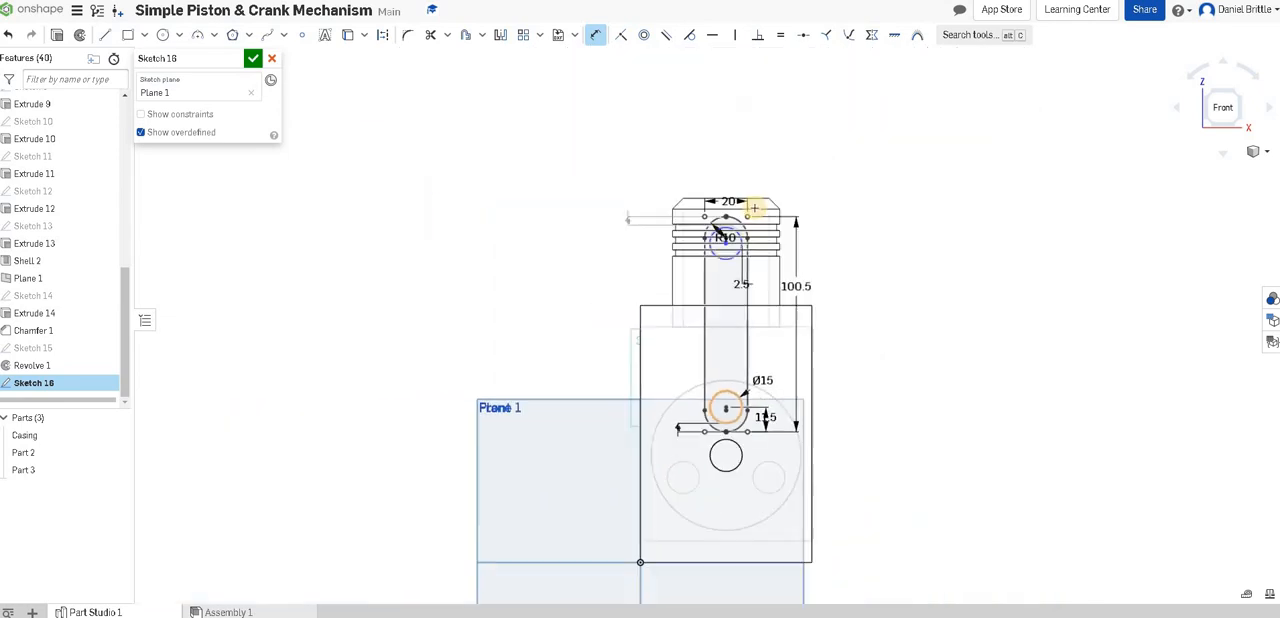
# Set the diameter of the piston pin circle near the rod's upper end to 15 mm.
pyautogui.scroll(3, 709, 280)
pyautogui.scroll(2, 665, 273)
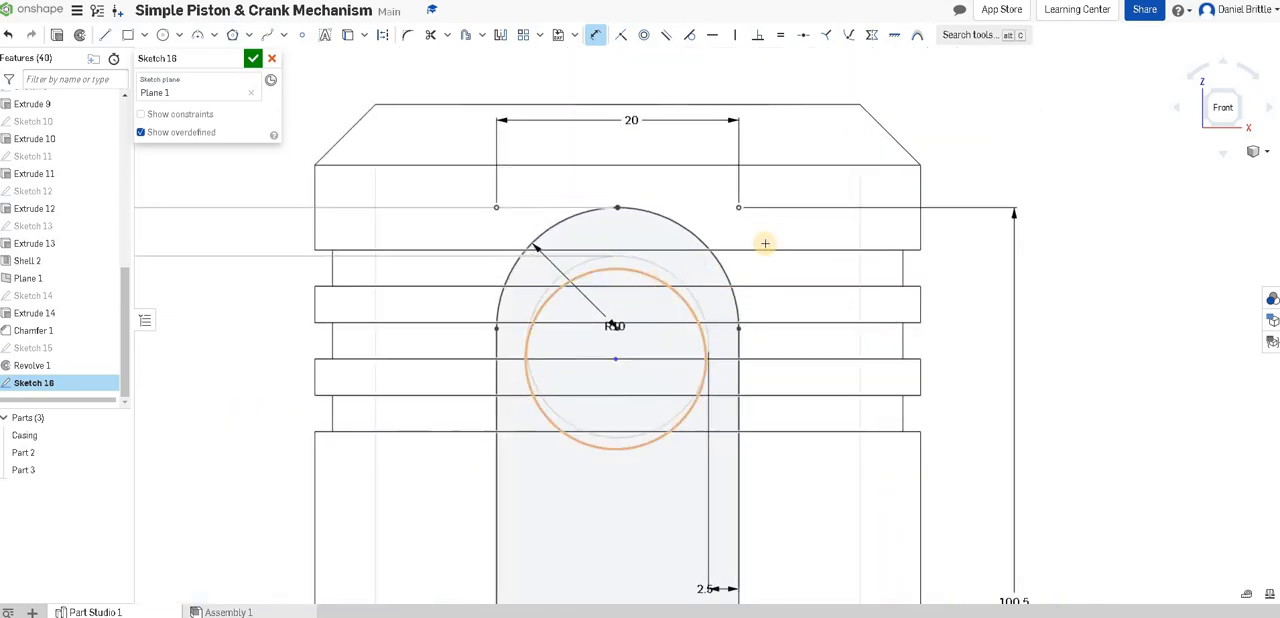
pyautogui.click(692, 285)
pyautogui.click(783, 233)
pyautogui.write('15')
pyautogui.press('Return')
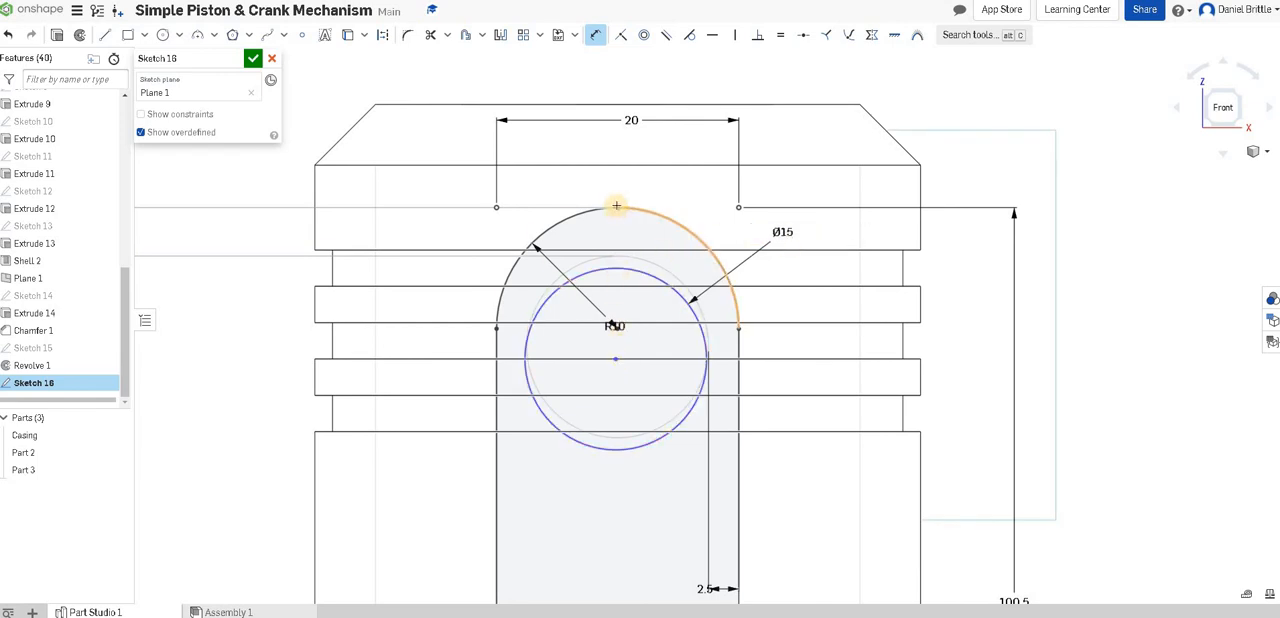
# Dimension the piston pin circle's center vertically 11.5 mm from the top of the rod's upper arc.
pyautogui.scroll(4, 614, 205)
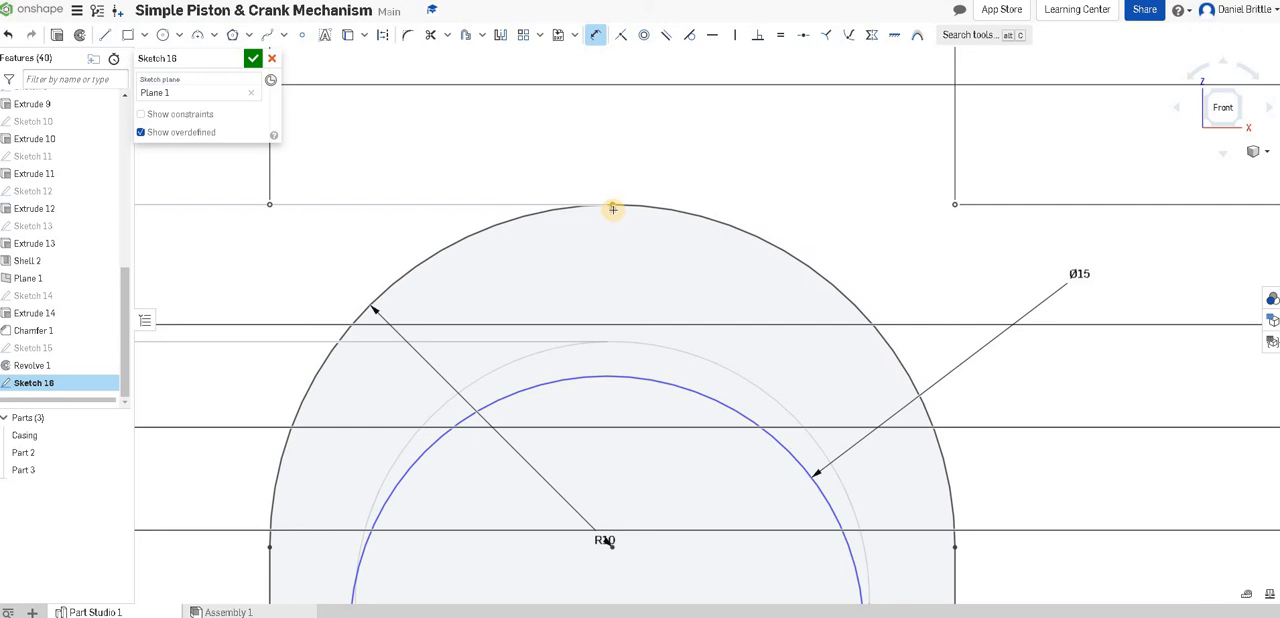
pyautogui.click(641, 258)
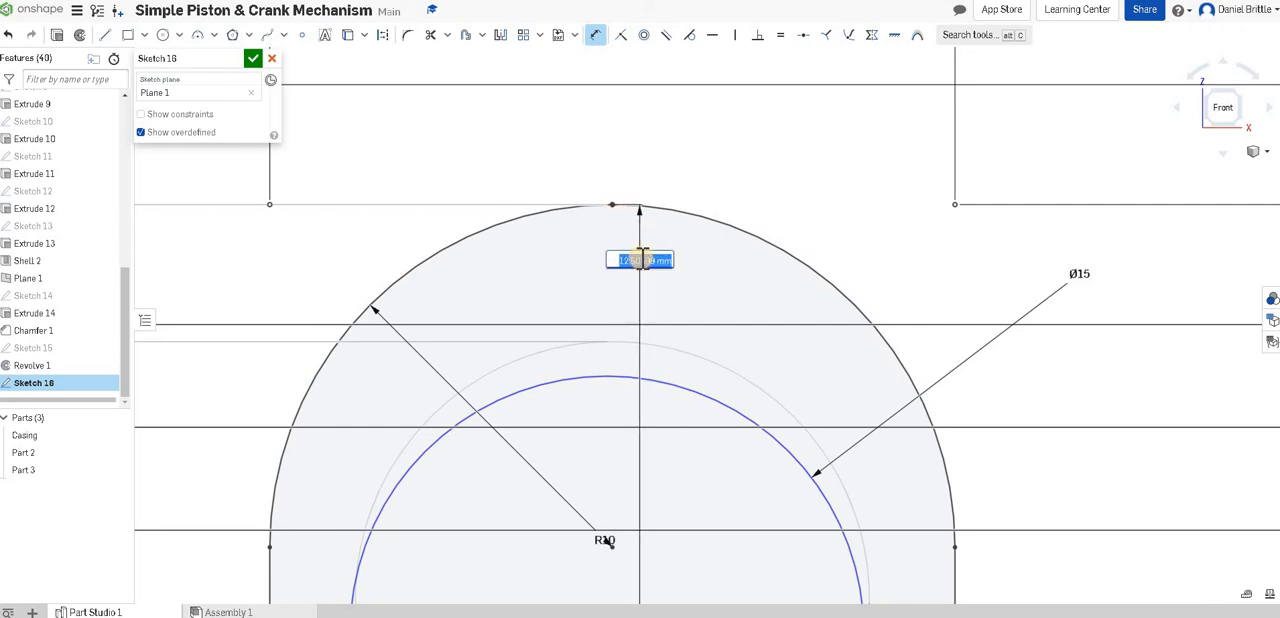
pyautogui.write('11.5')
pyautogui.press('Return')
pyautogui.scroll(-5, 634, 323)
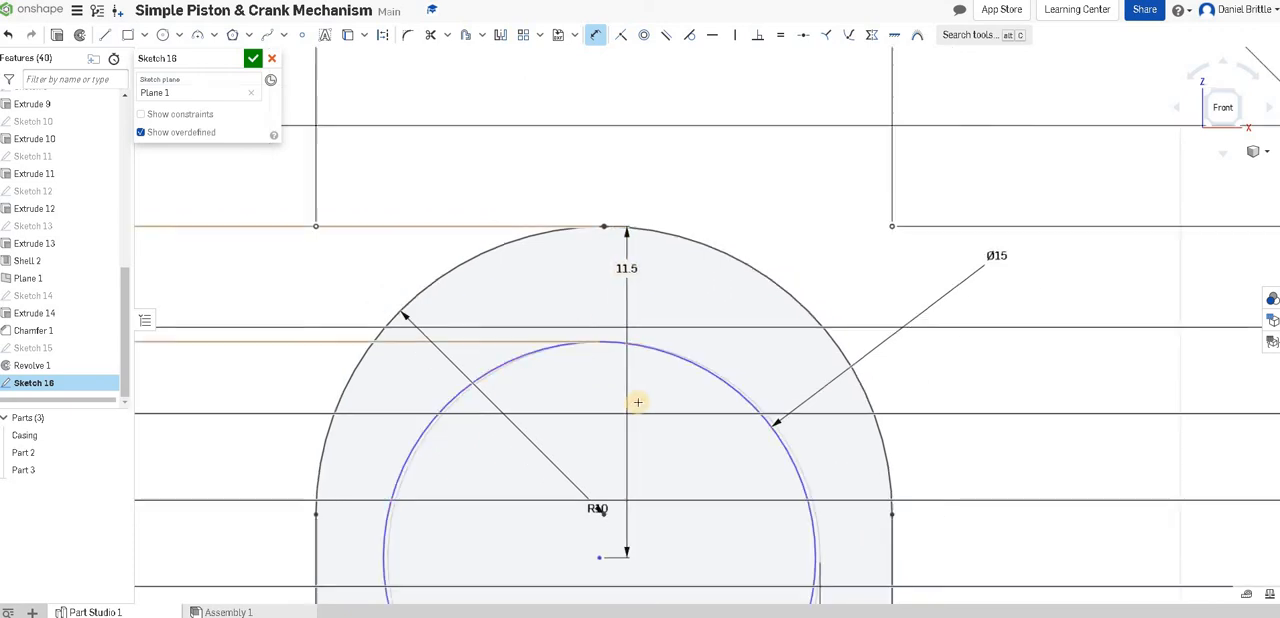
# Dimension the piston pin circle's center 10 mm horizontally from the rod's left edge and finish the sketch.
pyautogui.scroll(3, 592, 418)
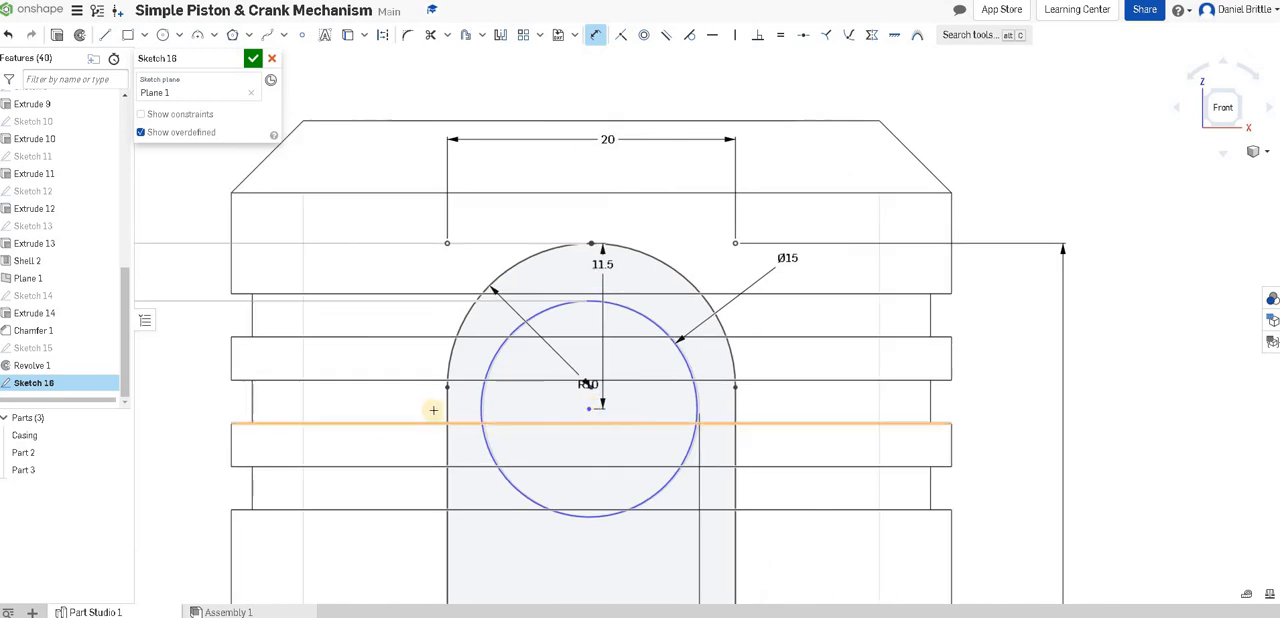
pyautogui.click(448, 410)
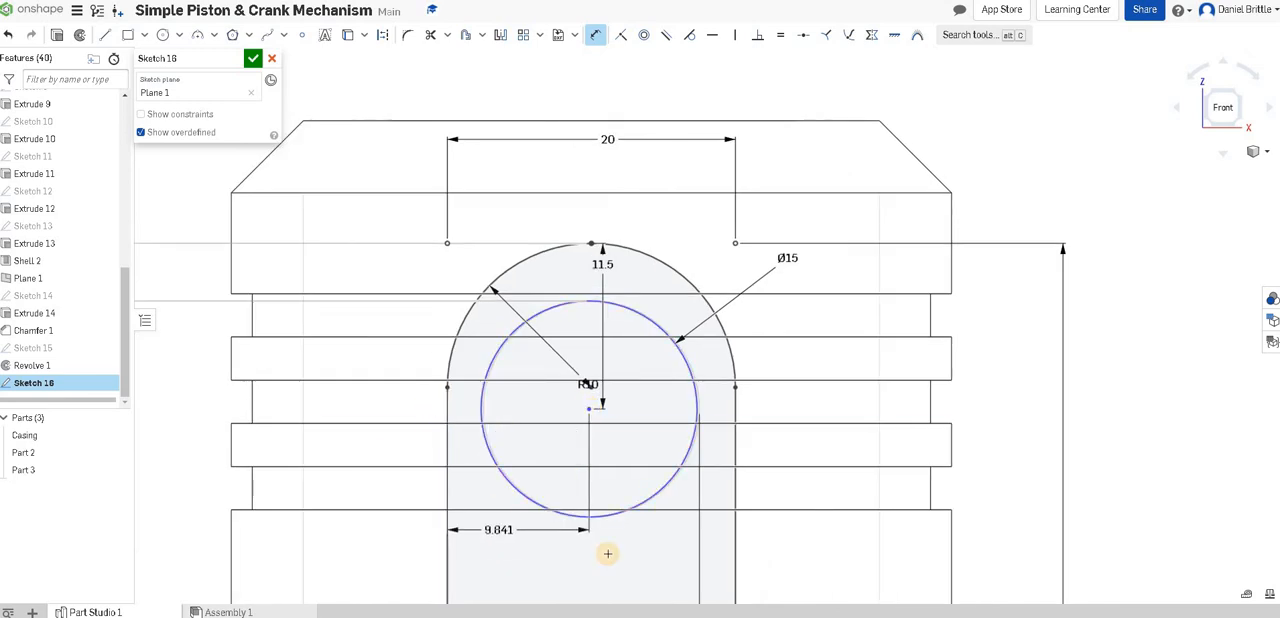
pyautogui.click(607, 553)
pyautogui.write('10')
pyautogui.press('Return')
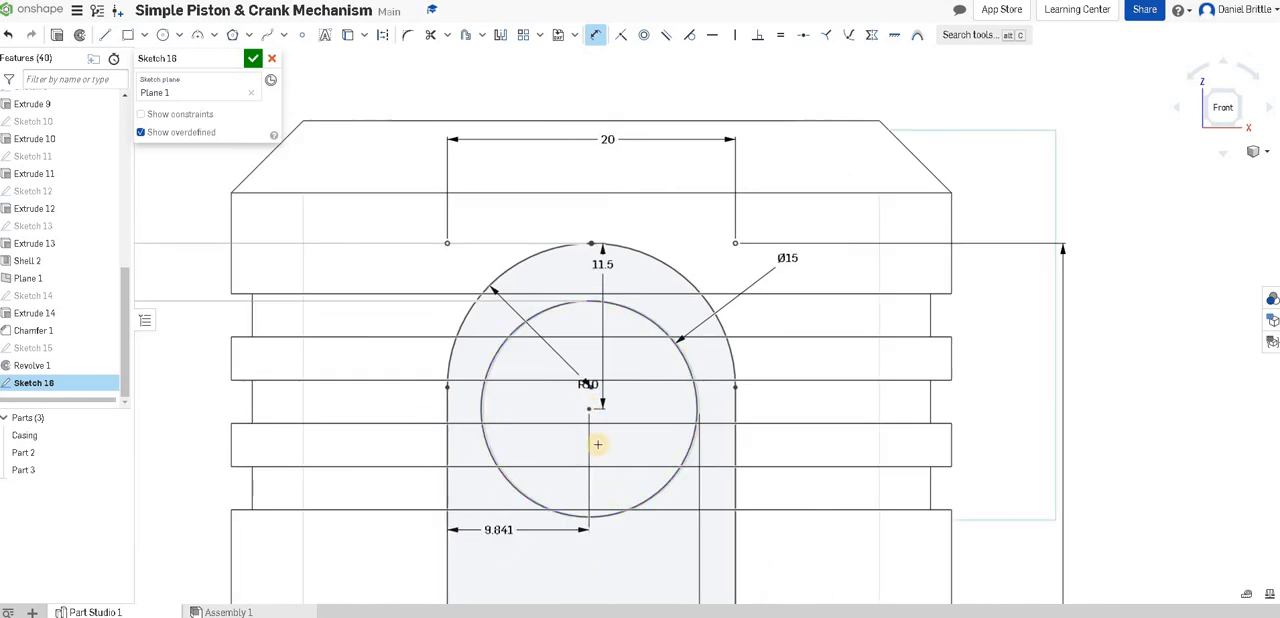
pyautogui.scroll(-5, 611, 343)
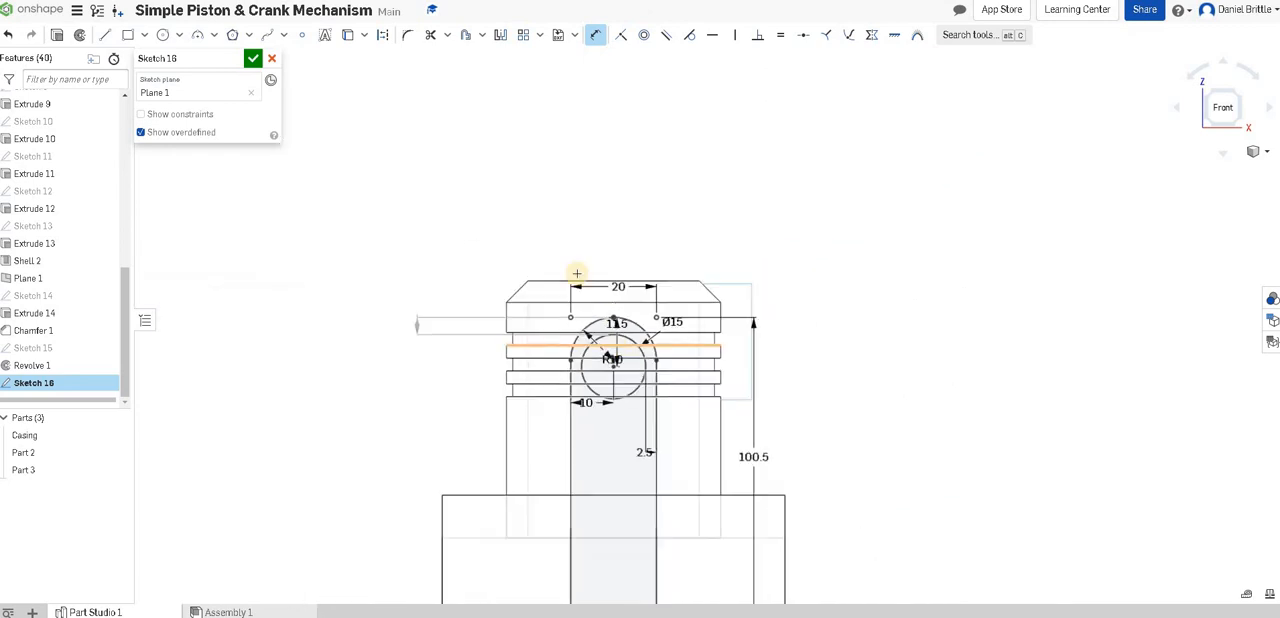
pyautogui.click(254, 59)
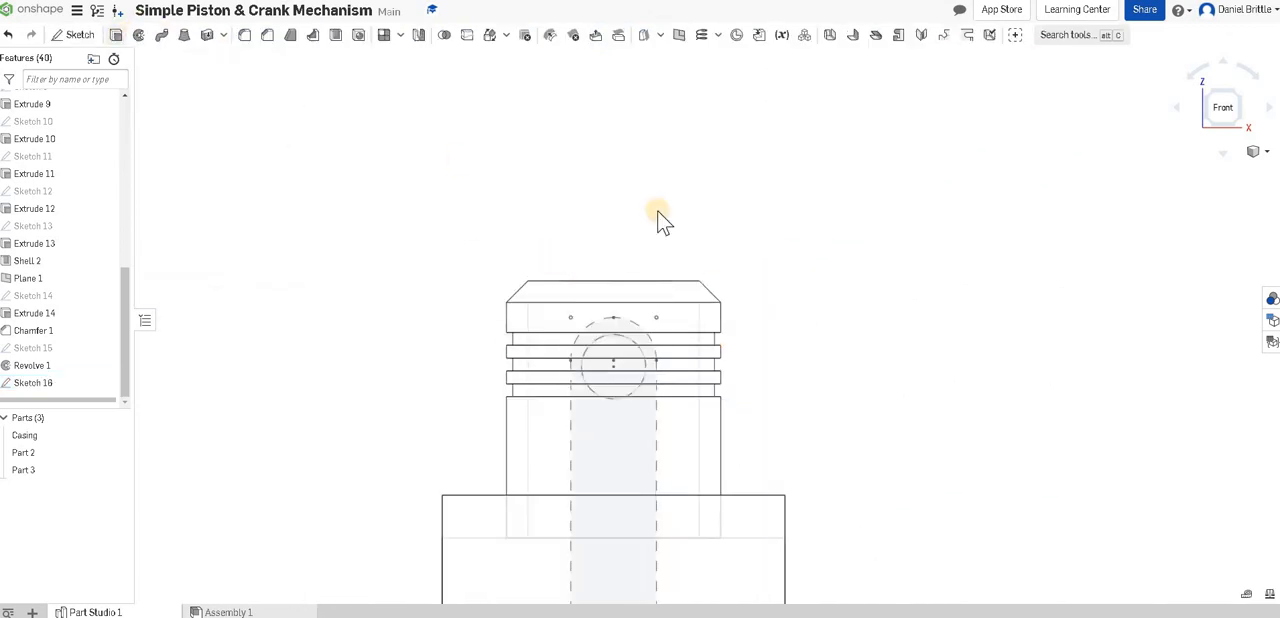
# Extrude the connecting rod profile, leaving both pin holes open, as a new solid part symmetric about Plane 1.
pyautogui.hotkey('shift', 'e')
pyautogui.scroll(-3, 710, 380)
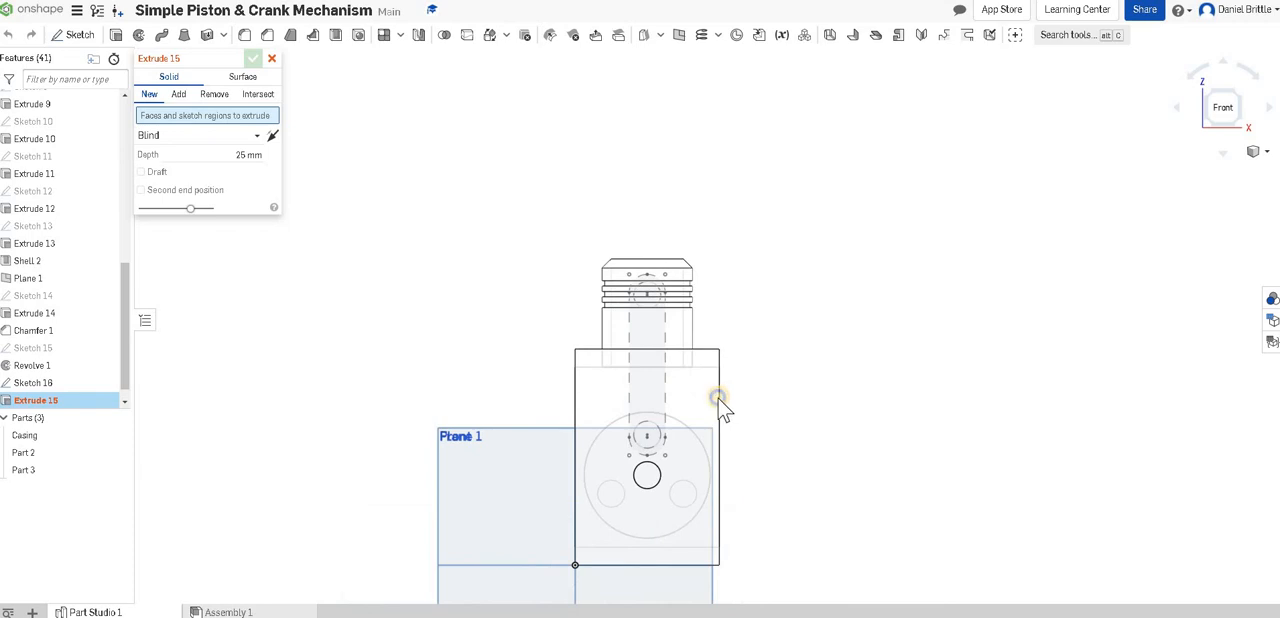
pyautogui.moveTo(698, 411); pyautogui.dragTo(660, 404, button='right')
pyautogui.scroll(3, 757, 403)
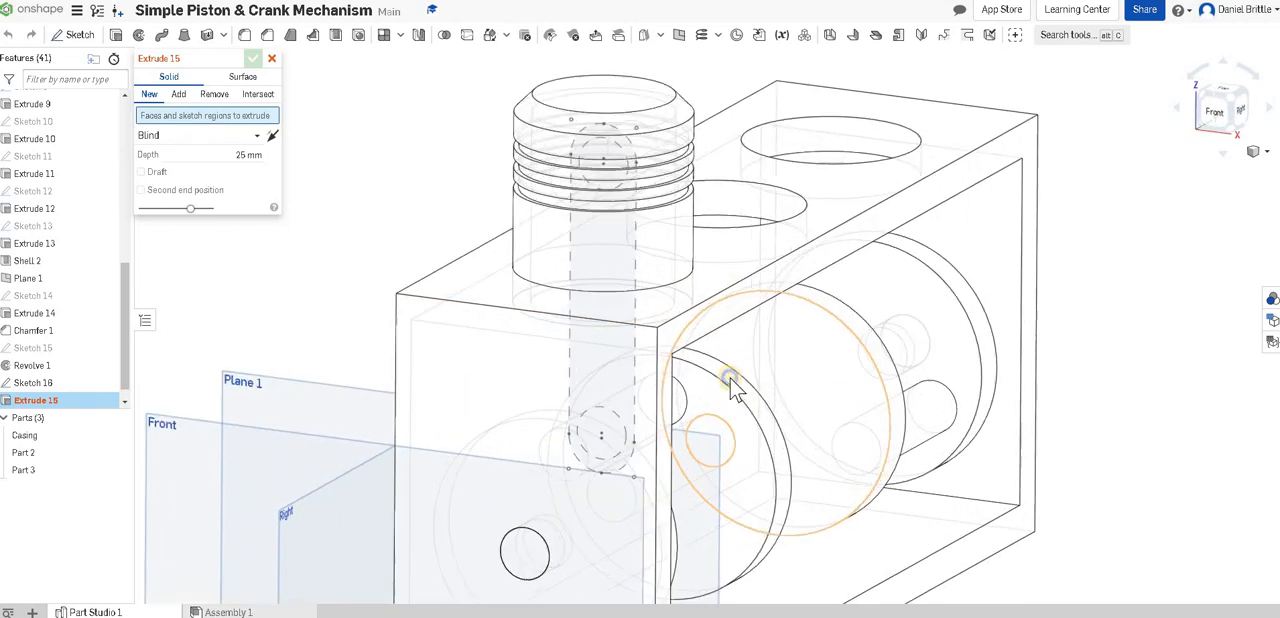
pyautogui.moveTo(741, 425); pyautogui.dragTo(582, 363, button='right')
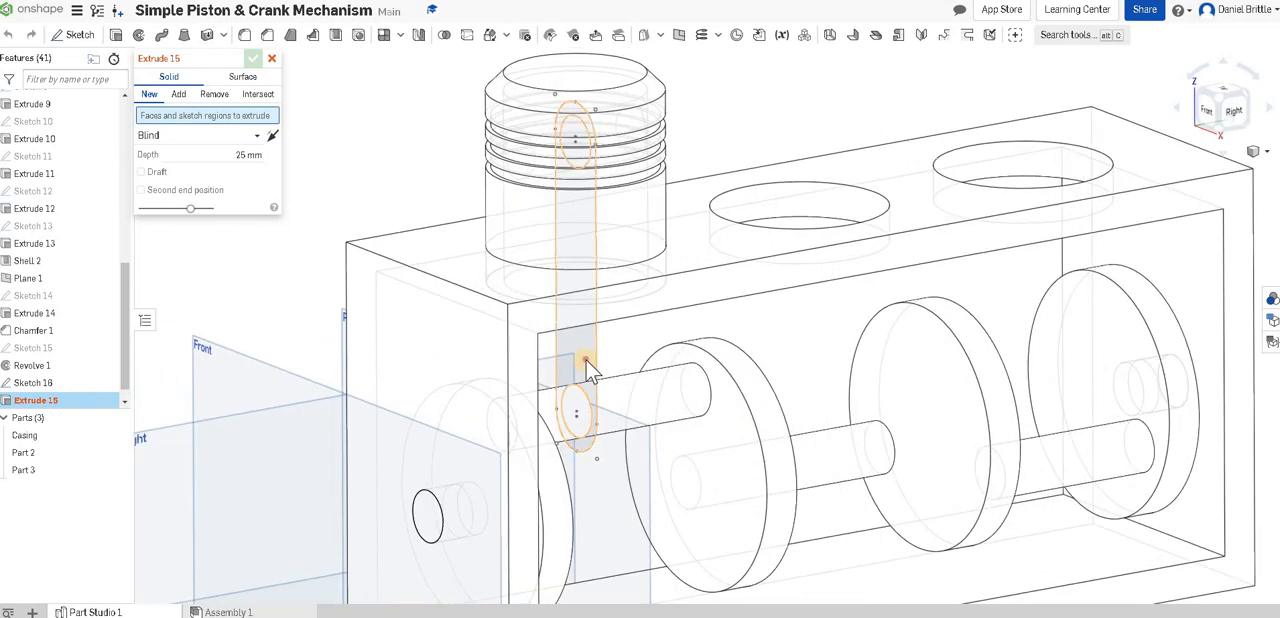
pyautogui.click(583, 160)
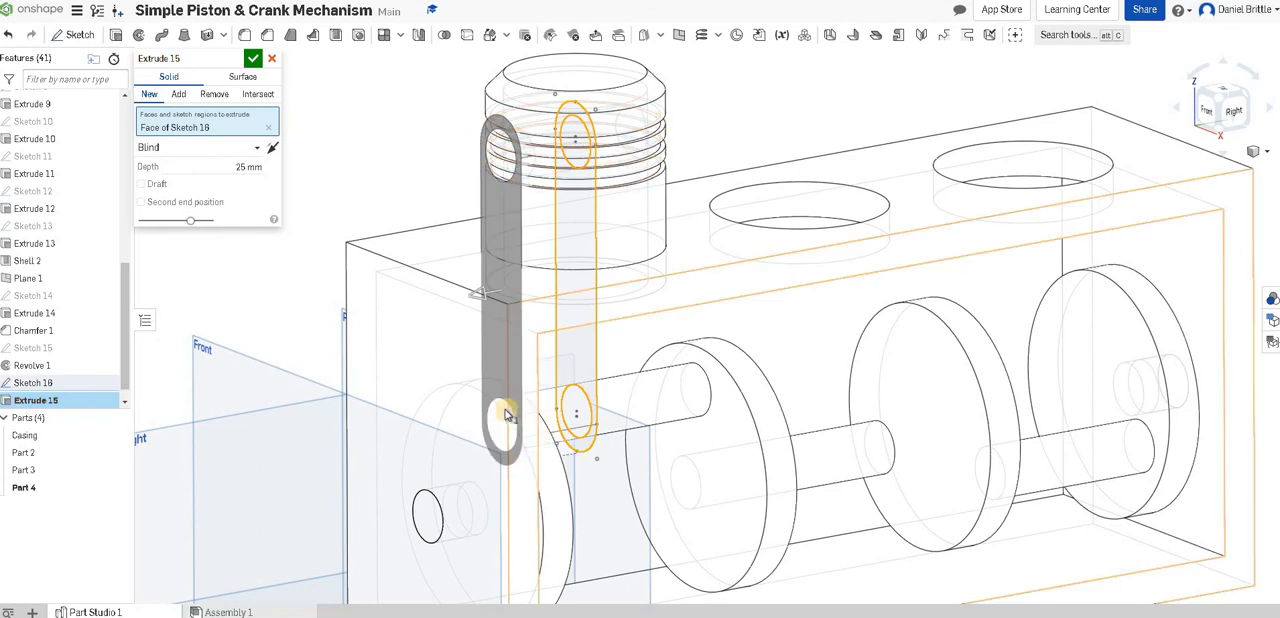
pyautogui.click(240, 166)
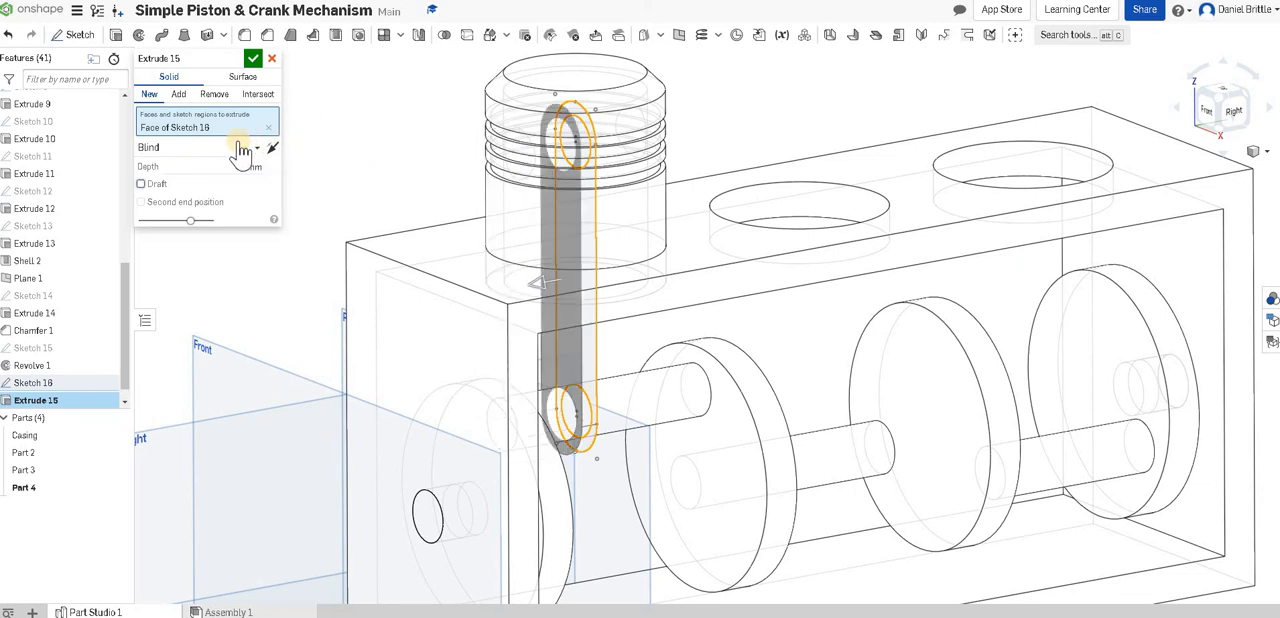
pyautogui.click(200, 148)
pyautogui.press('Return')
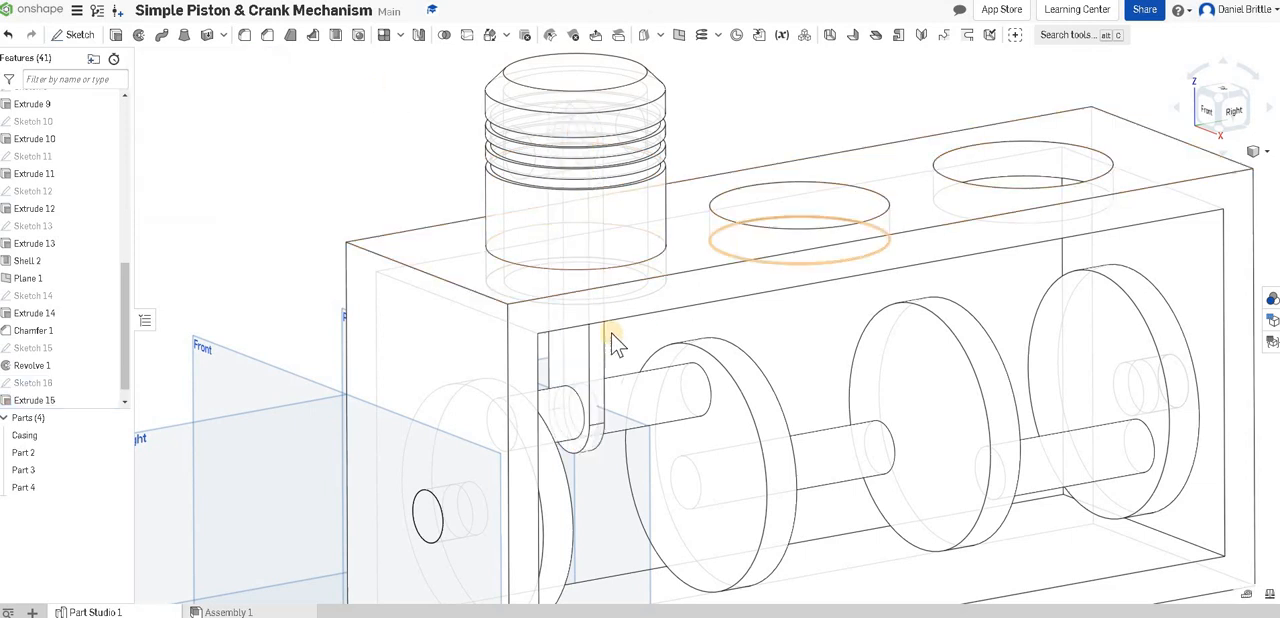
# Switch the model display from visible hidden edges to Shaded and inspect the connecting rod between the piston and crankshaft.
pyautogui.scroll(-1, 718, 257)
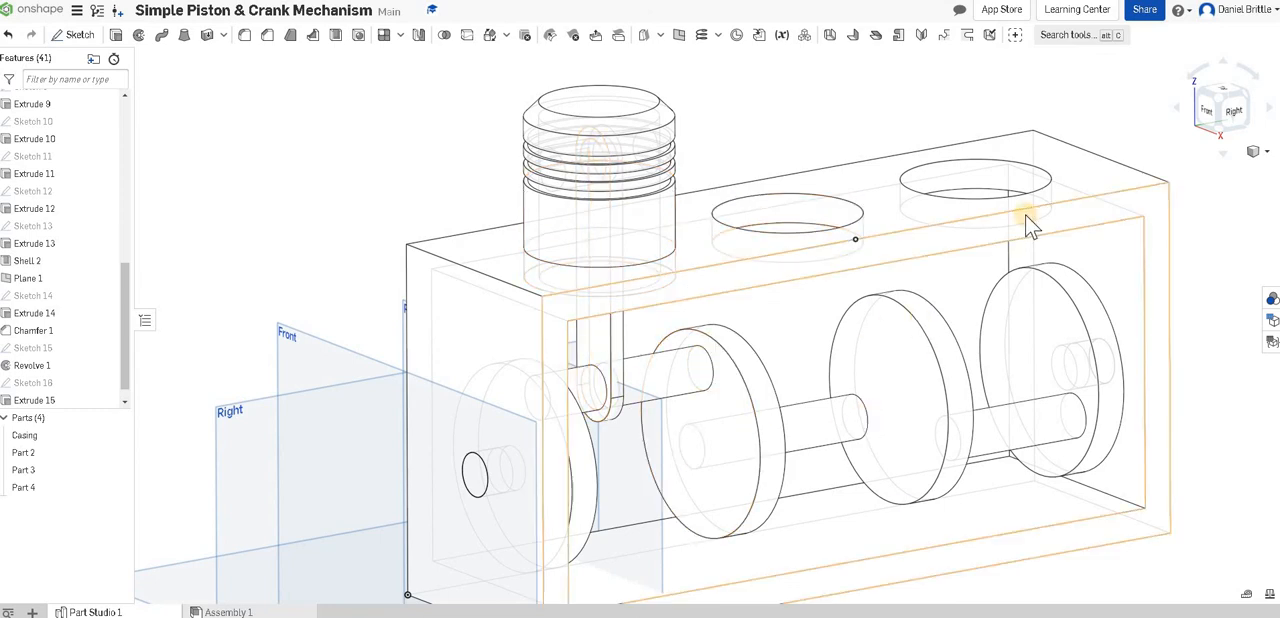
pyautogui.scroll(-3, 955, 375)
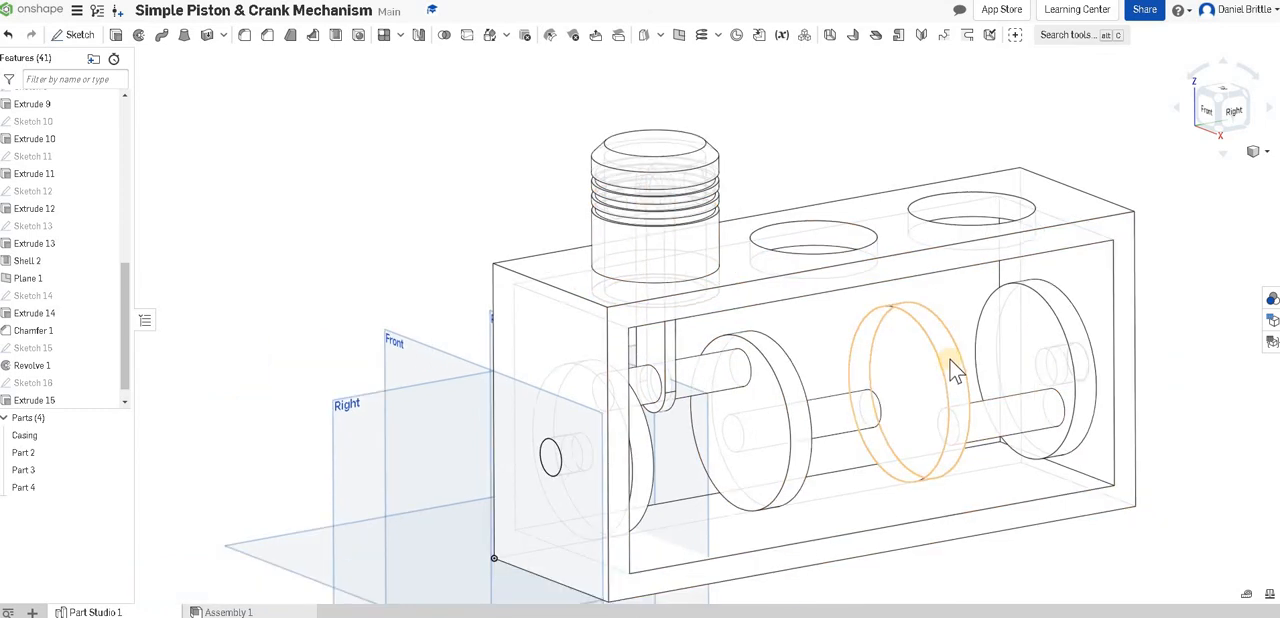
pyautogui.click(1254, 151)
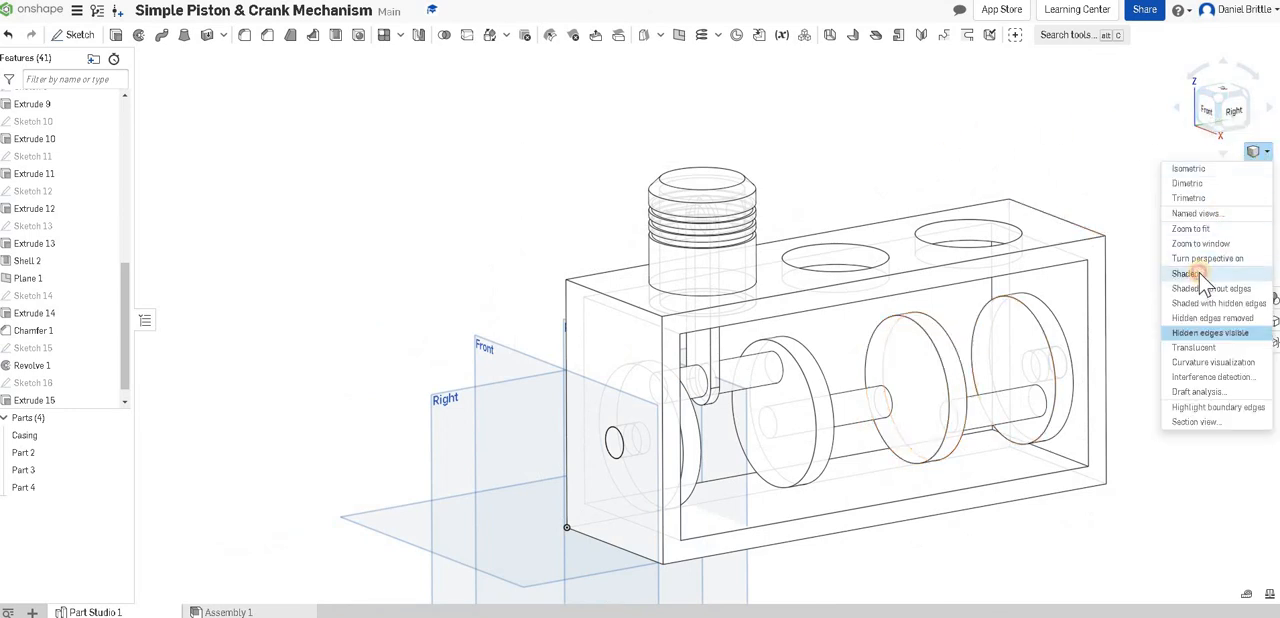
pyautogui.click(1200, 192)
pyautogui.moveTo(931, 183); pyautogui.dragTo(892, 232, button='right')
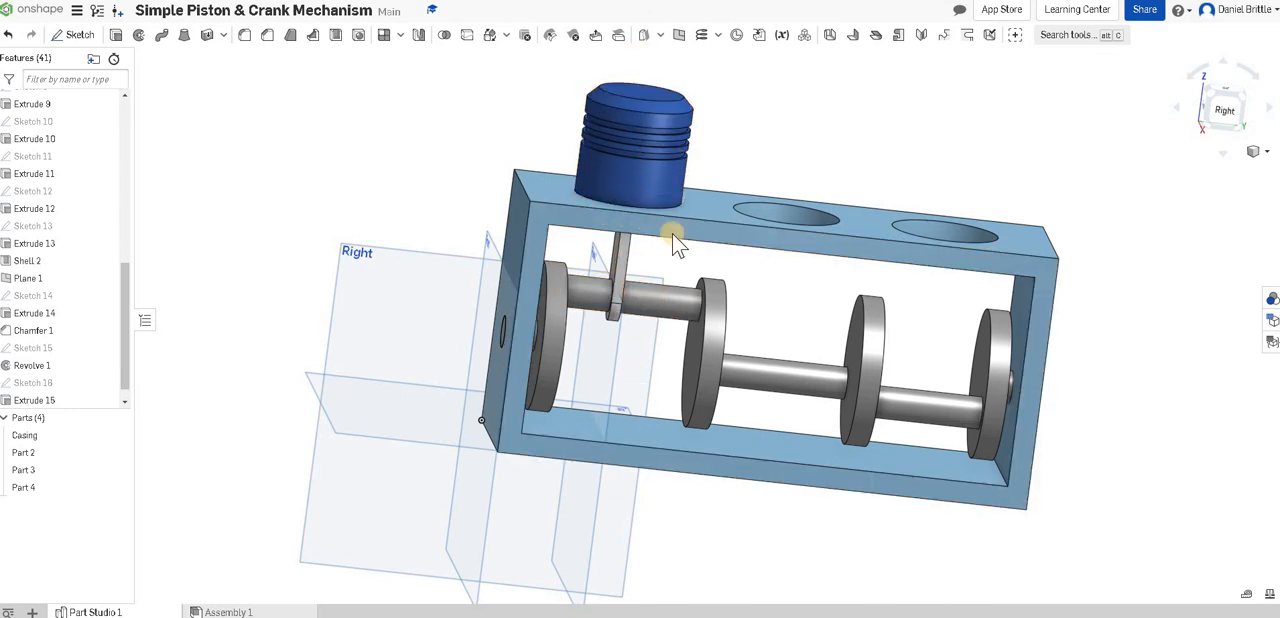
pyautogui.moveTo(743, 241); pyautogui.dragTo(600, 412, button='right')
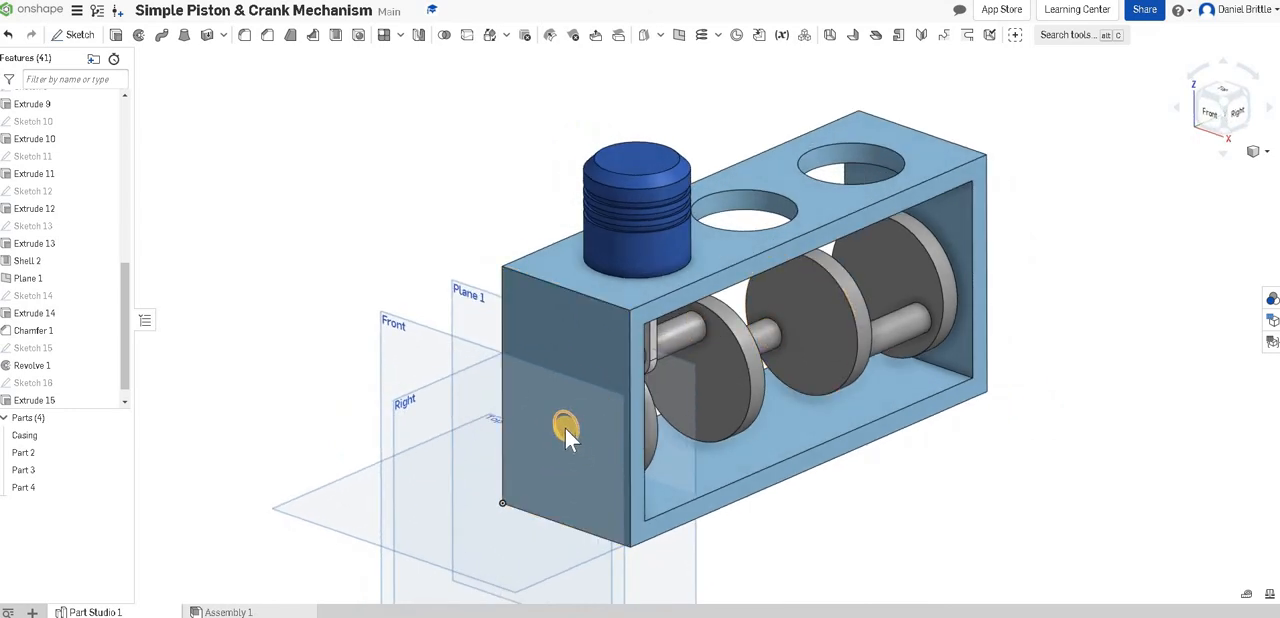